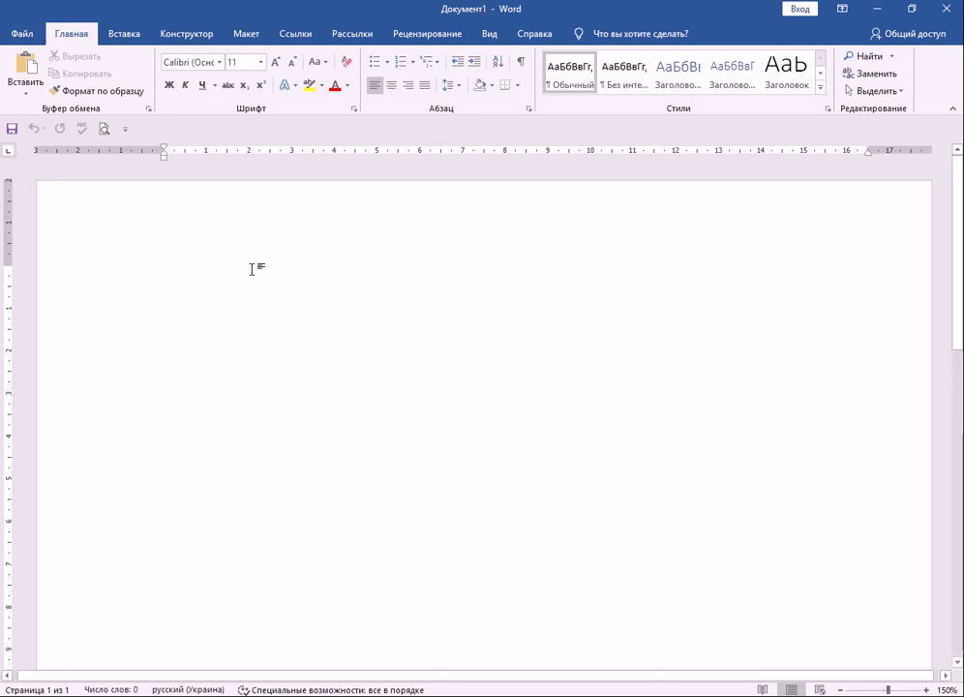
Step: Type the greeting 'Здравствуйте,уважаемые друзья!' on the blank page
{"action": "type", "text": "Здравствуйте,у"}
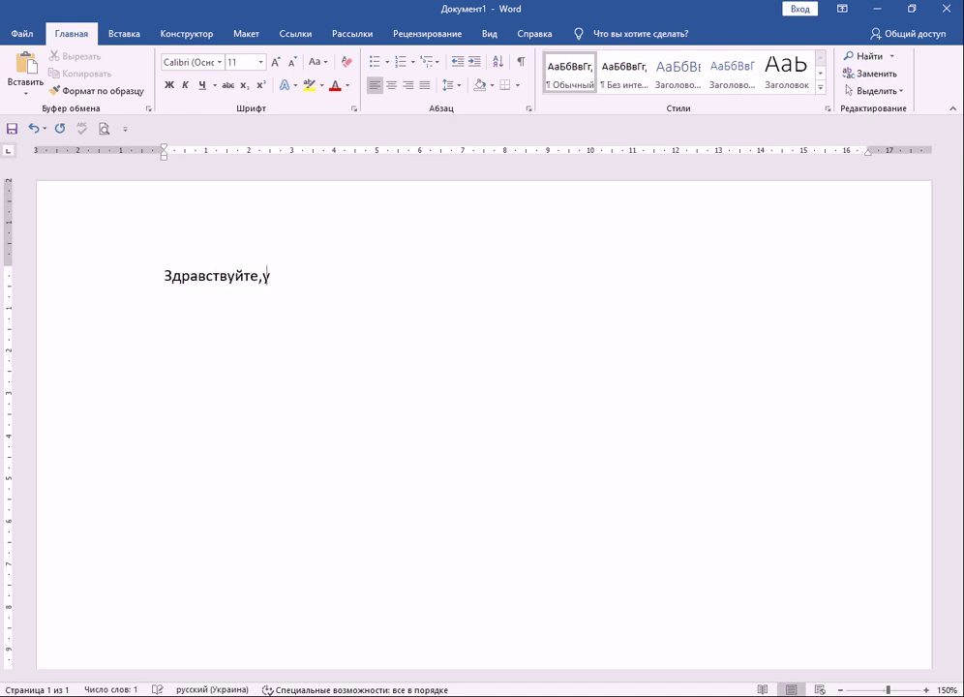
{"action": "type", "text": "важаемые друзья!"}
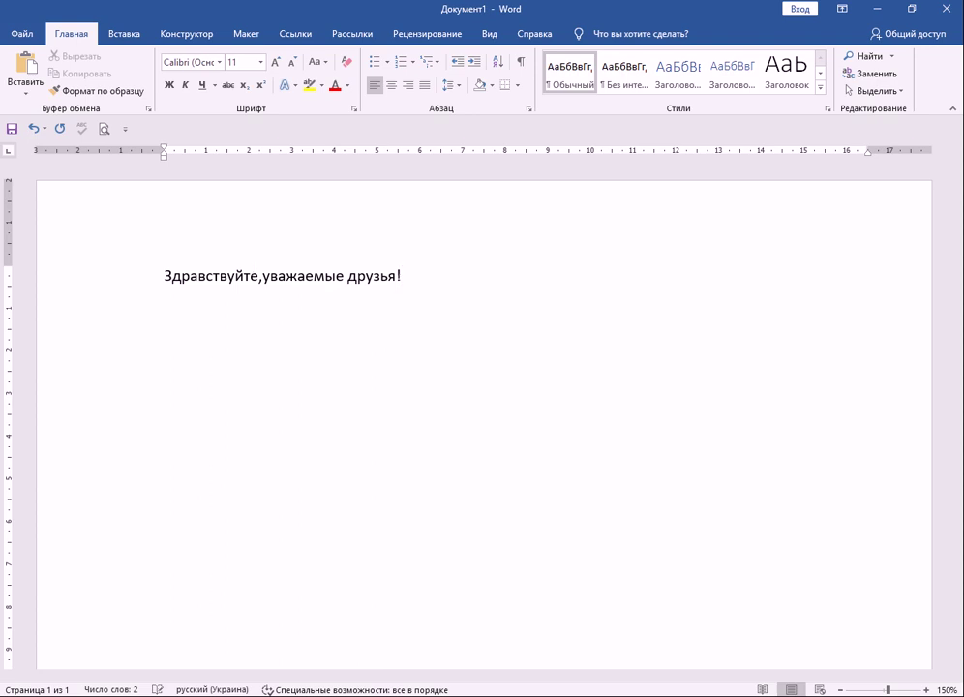
Step: Format the whole greeting line in Times New Roman, size 16, with red font colour
{"action": "left_click_drag", "start_coordinate": [459, 278], "coordinate": [171, 286]}
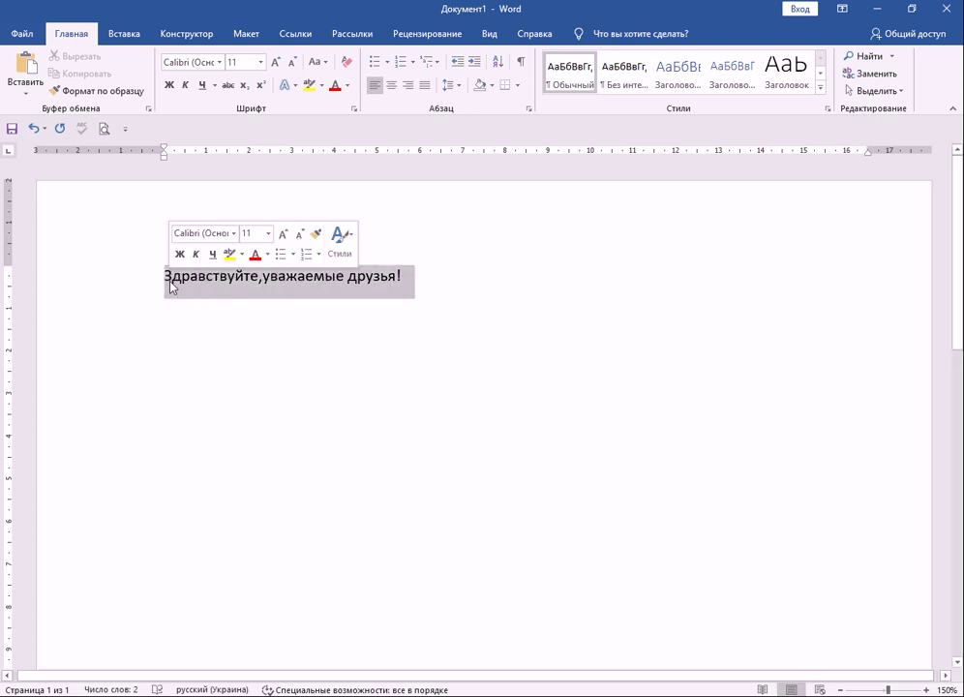
{"action": "left_click", "coordinate": [219, 62]}
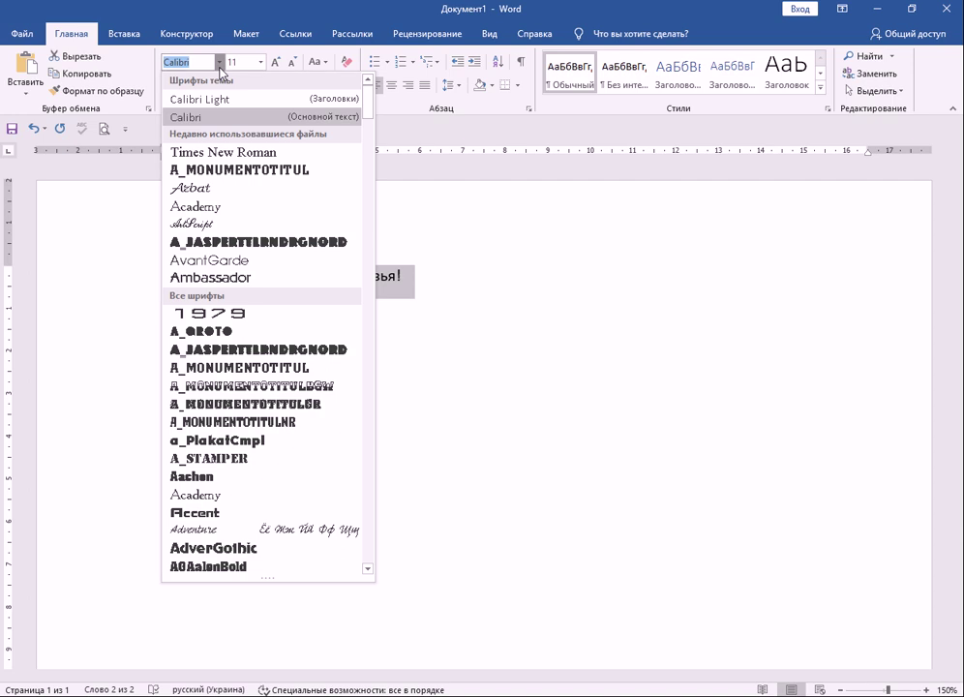
{"action": "left_click", "coordinate": [225, 154]}
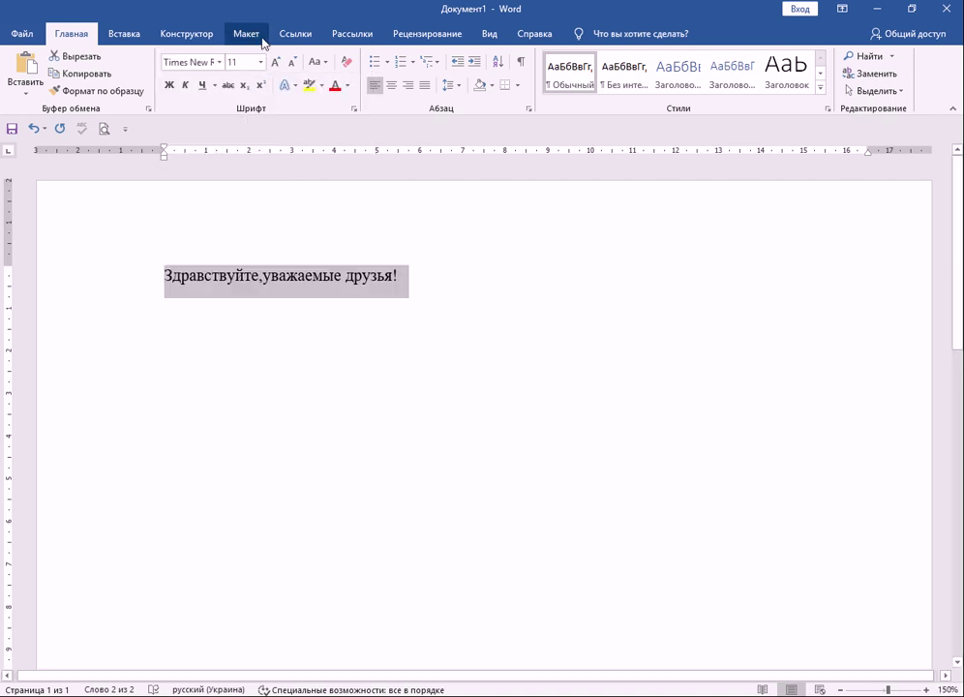
{"action": "left_click", "coordinate": [259, 61]}
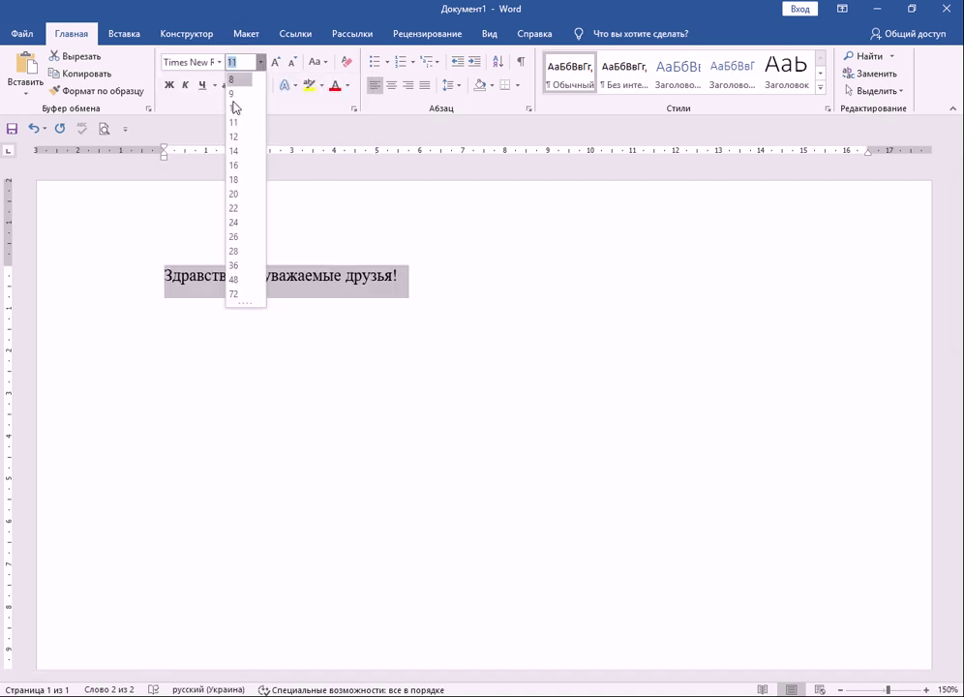
{"action": "left_click", "coordinate": [237, 166]}
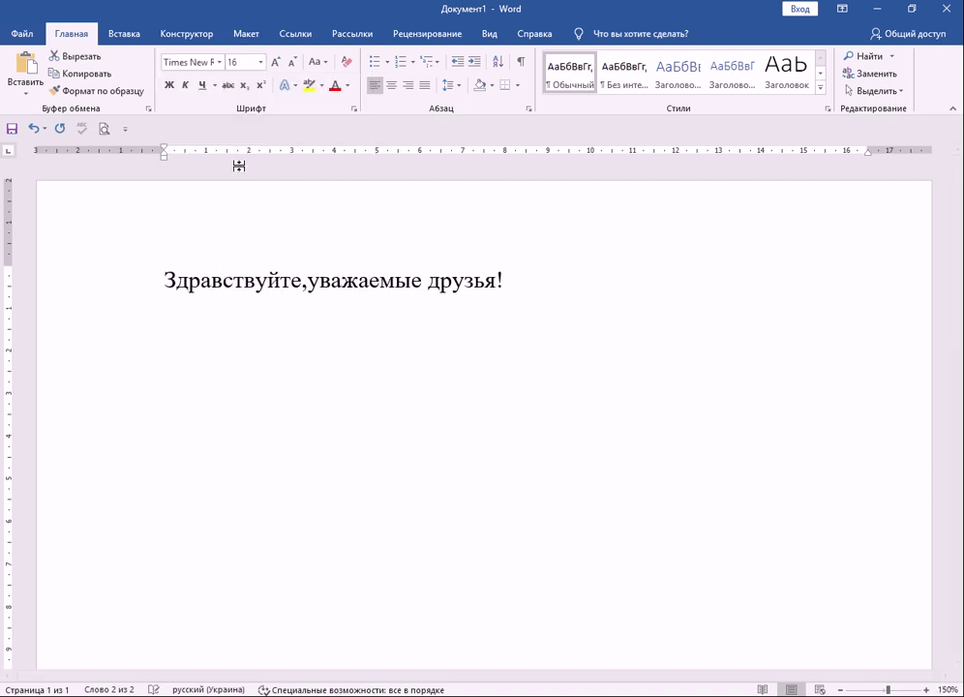
{"action": "left_click", "coordinate": [334, 85]}
{"action": "left_click", "coordinate": [599, 312]}
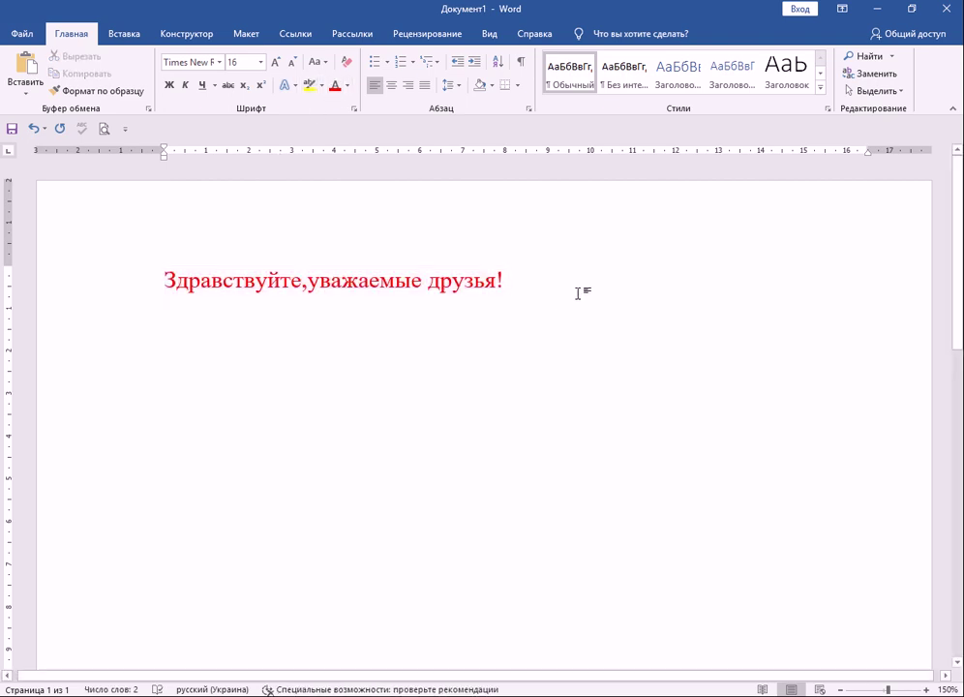
Step: Append 'Вы замечательные!' to the greeting and add the missing space after its comma
{"action": "type", "text": " ВЫ "}
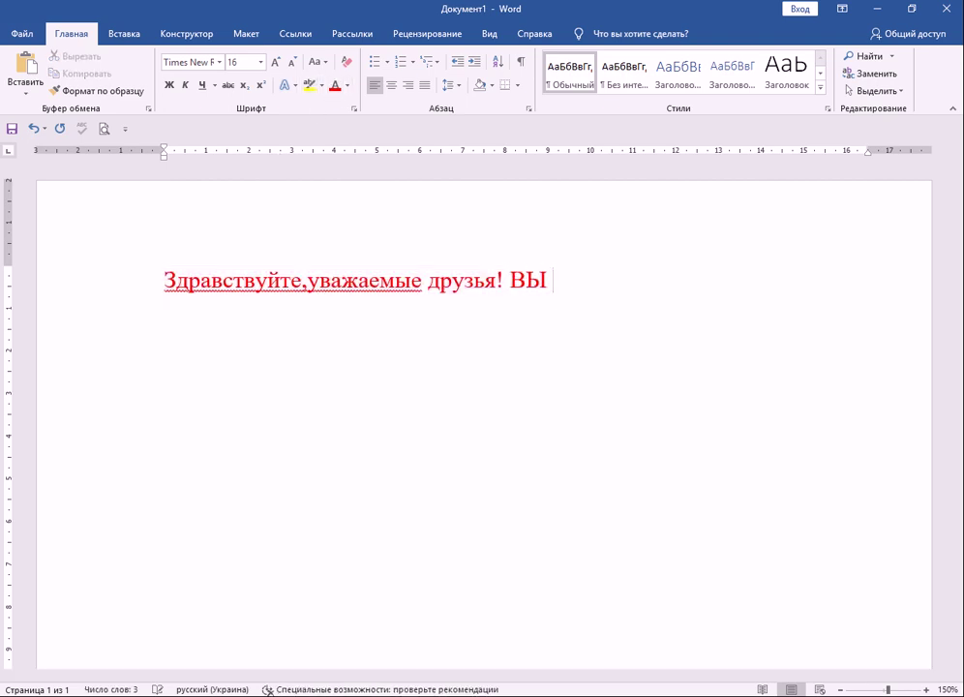
{"action": "type", "text": "пр"}
{"action": "type", "text": "ек"}
{"action": "key", "text": "BackSpace"}
{"action": "key", "text": "BackSpace"}
{"action": "key", "text": "BackSpace"}
{"action": "key", "text": "BackSpace"}
{"action": "key", "text": "BackSpace"}
{"action": "type", "text": "ы з"}
{"action": "type", "text": "аме"}
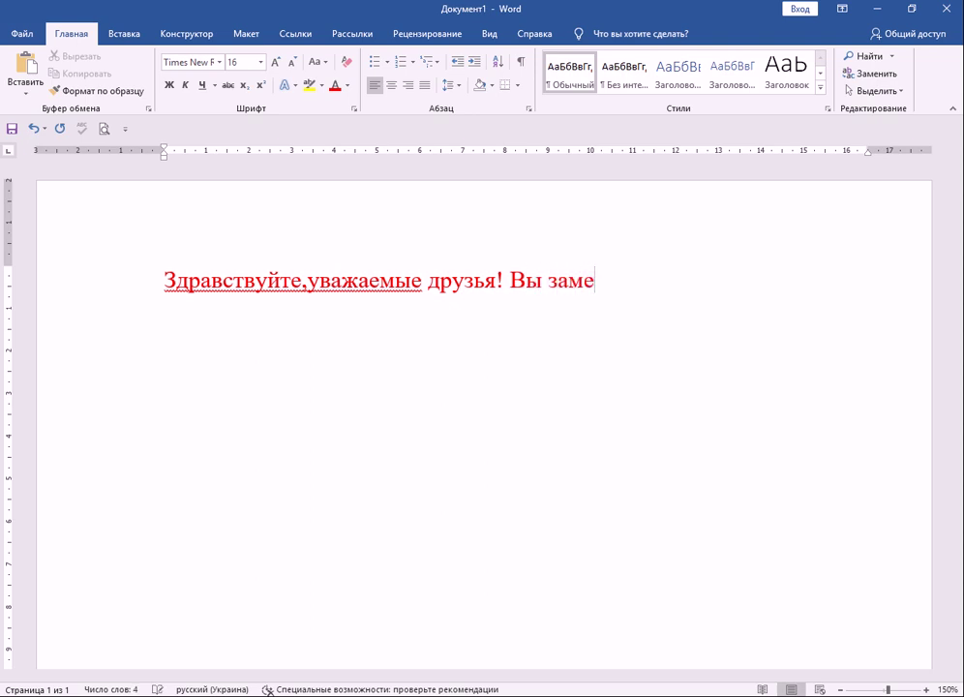
{"action": "type", "text": "чательные!"}
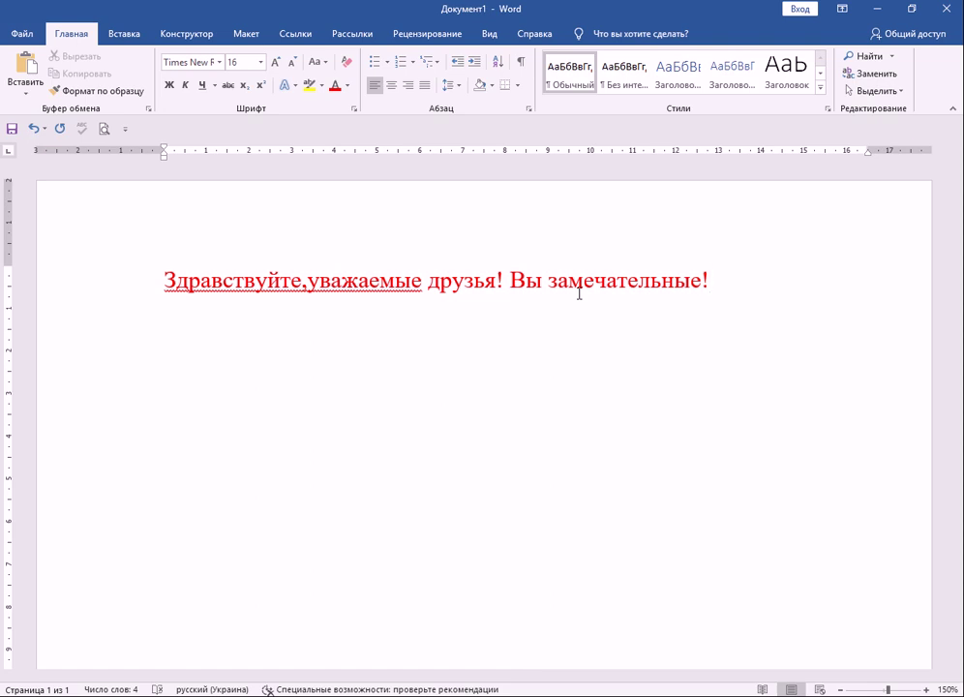
{"action": "left_click", "coordinate": [304, 280]}
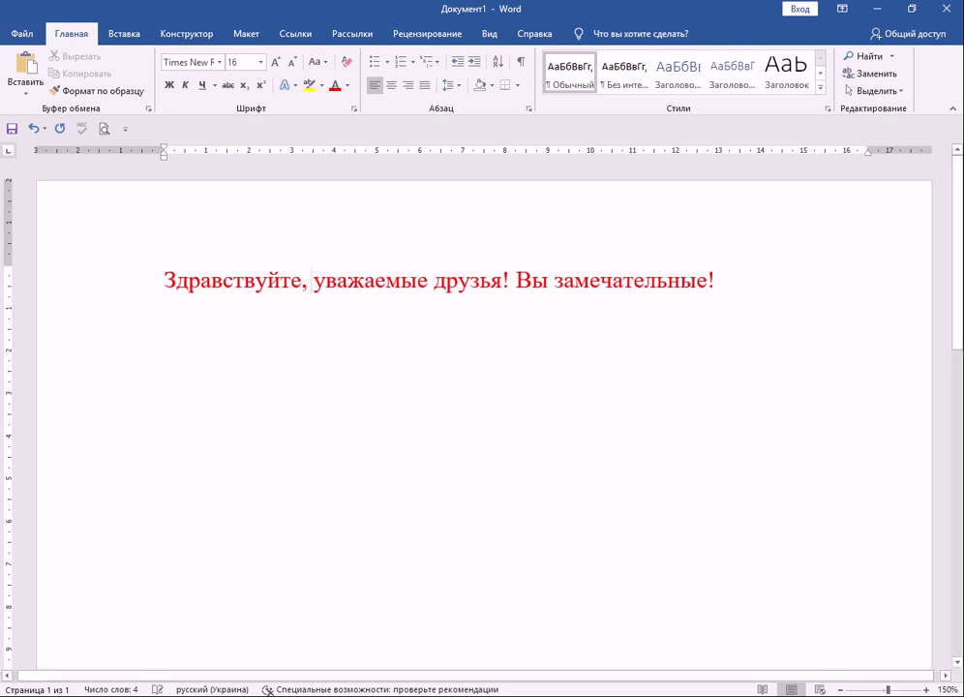
Step: Add a new line below reading 'Сегодня будем рисовать.'
{"action": "left_click", "coordinate": [738, 283]}
{"action": "key", "text": "Return"}
{"action": "type", "text": "С"}
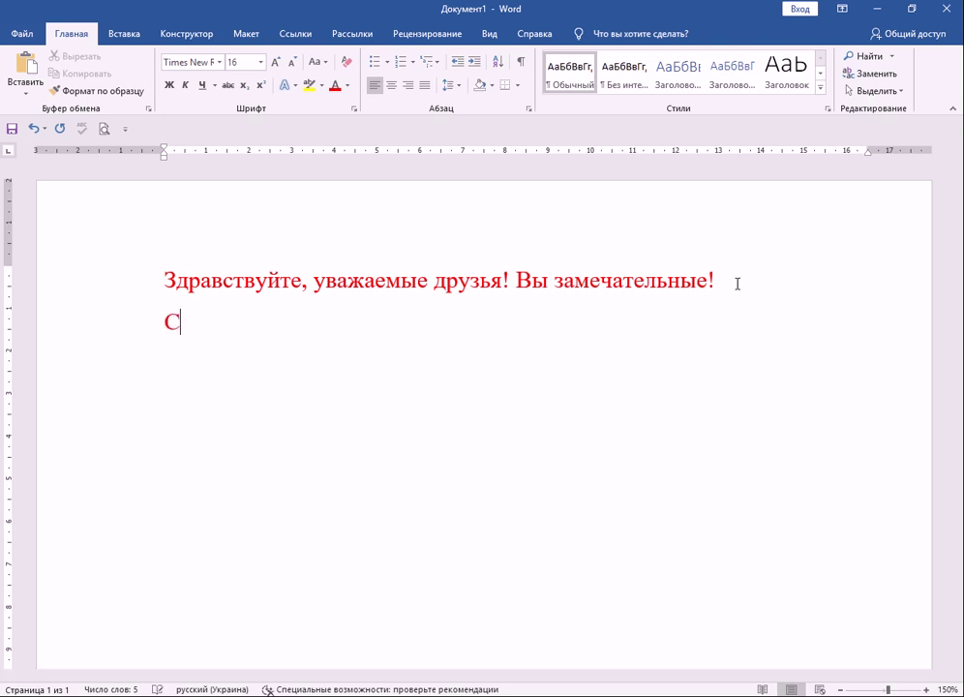
{"action": "type", "text": "егодня"}
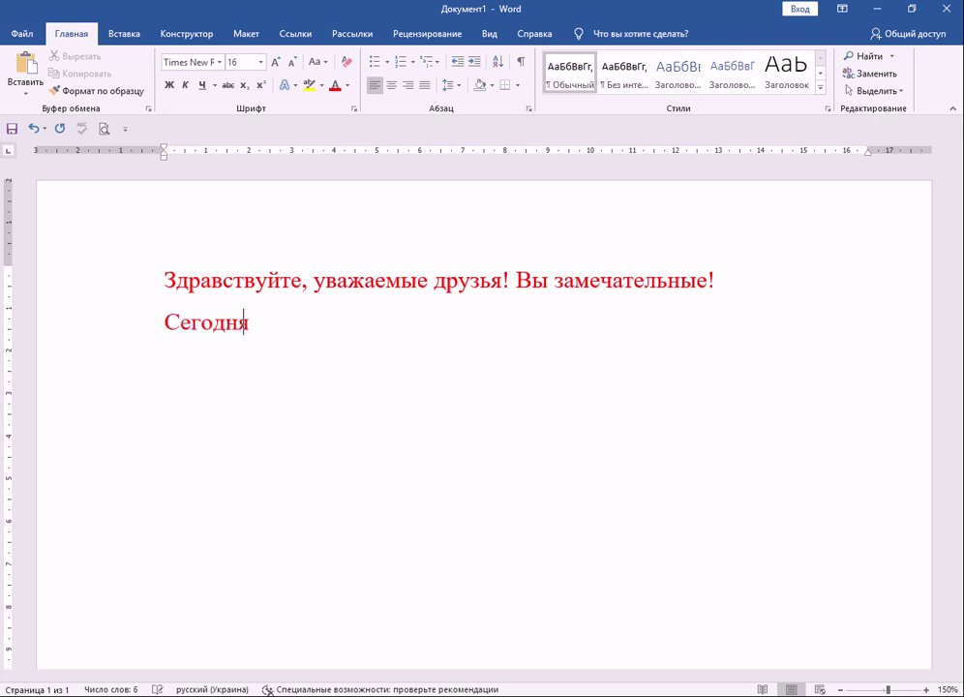
{"action": "type", "text": " будем р"}
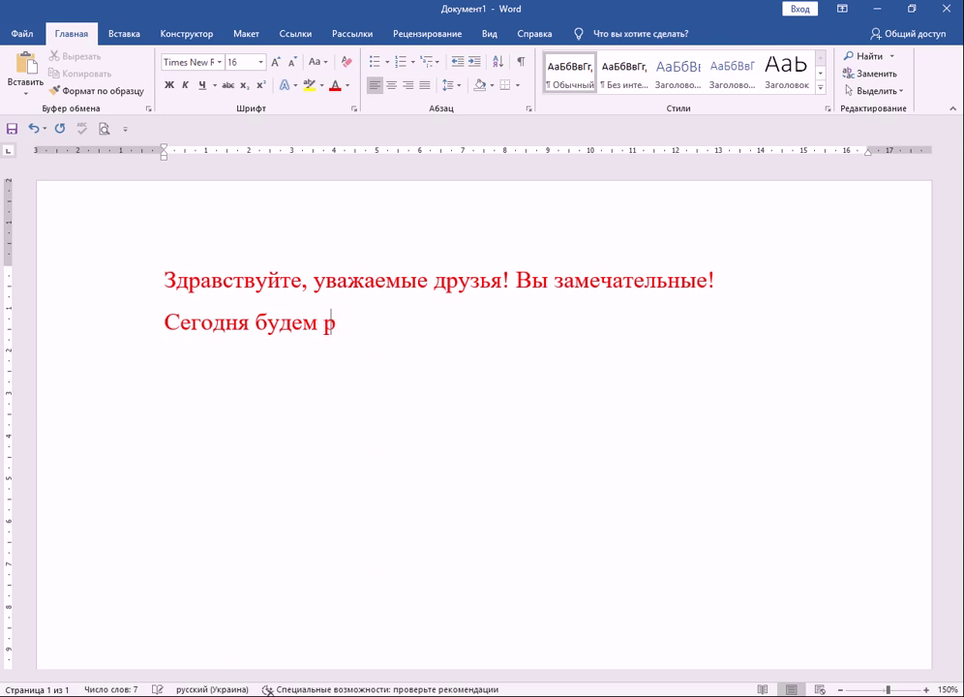
{"action": "type", "text": "исовать."}
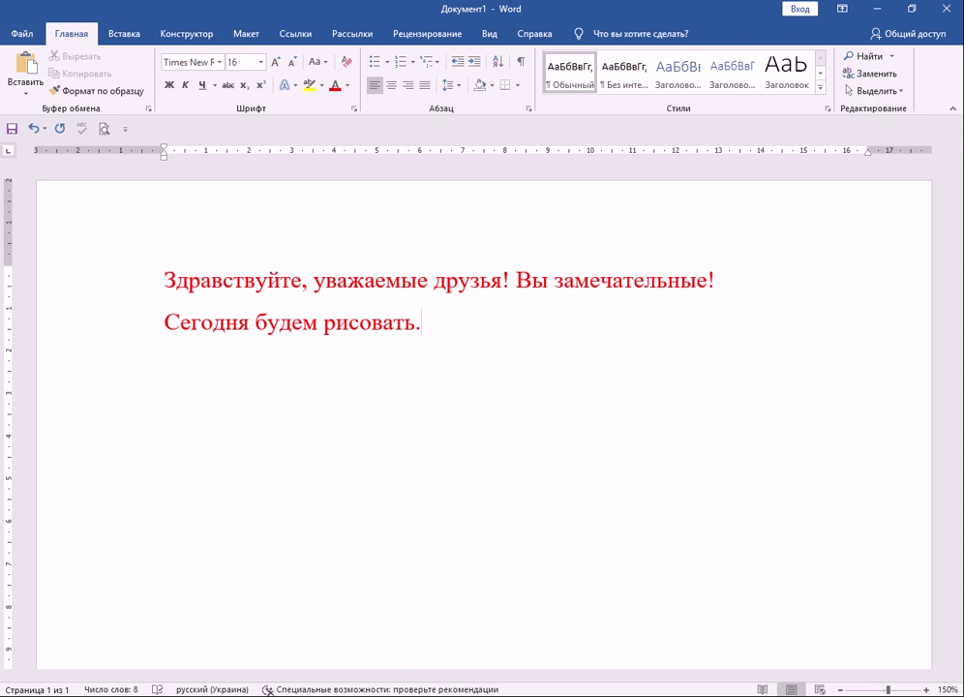
Step: Type 'Вставка Фигуры.' on a new line and bring up the Insert Shapes gallery
{"action": "left_click", "coordinate": [128, 36]}
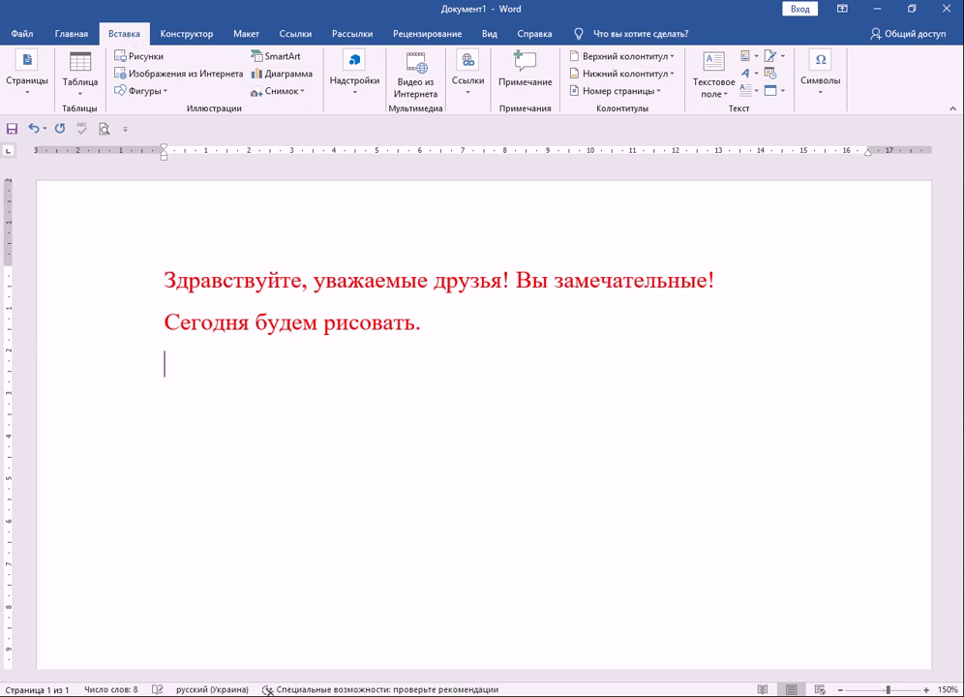
{"action": "type", "text": "Встав"}
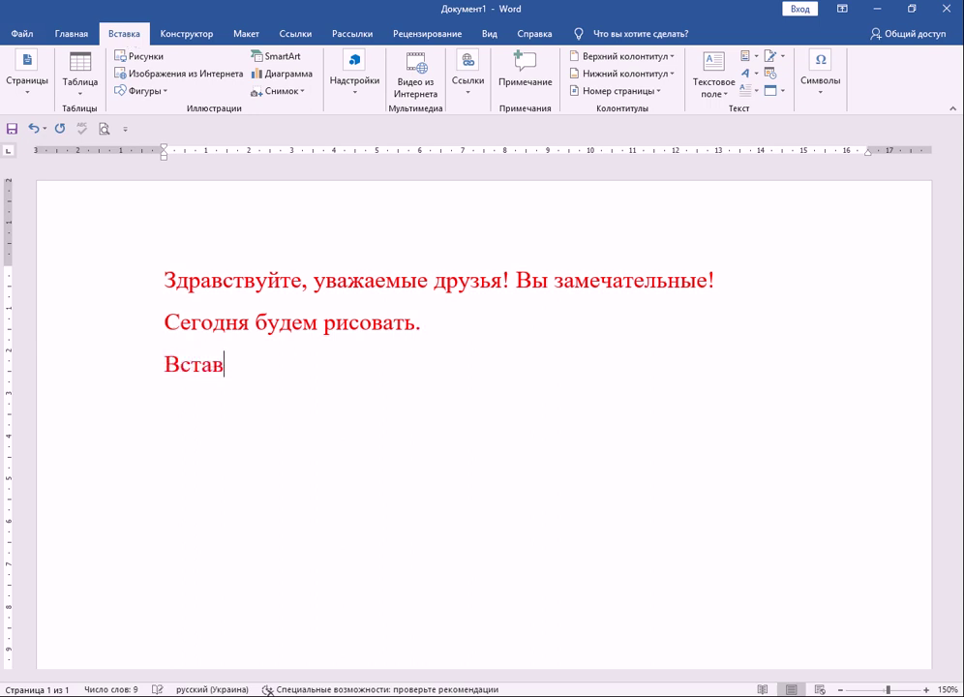
{"action": "type", "text": "ска"}
{"action": "key", "text": "BackSpace"}
{"action": "key", "text": "BackSpace"}
{"action": "type", "text": "ка "}
{"action": "type", "text": "Фигур"}
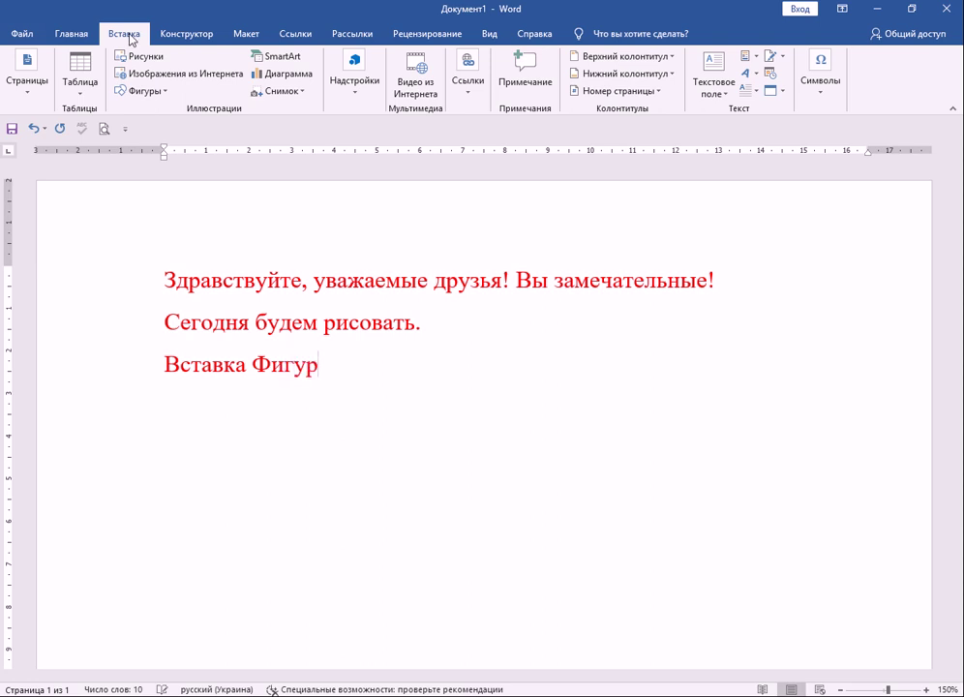
{"action": "type", "text": "ы."}
{"action": "left_click", "coordinate": [138, 91]}
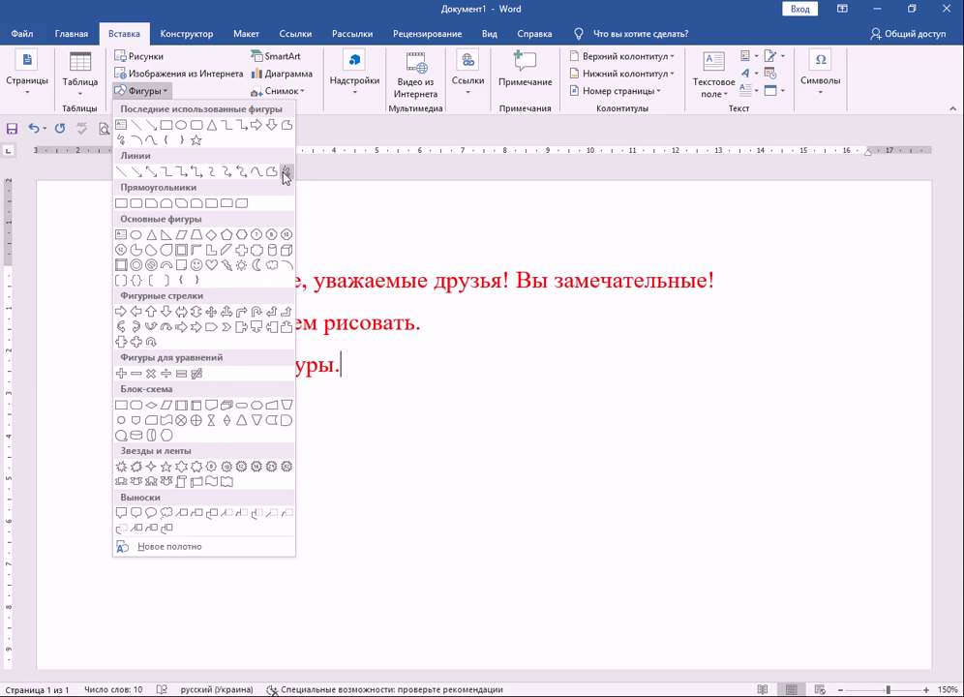
Step: Draw a vertical freehand line below the text and bend its points into a long curve
{"action": "left_click", "coordinate": [286, 175]}
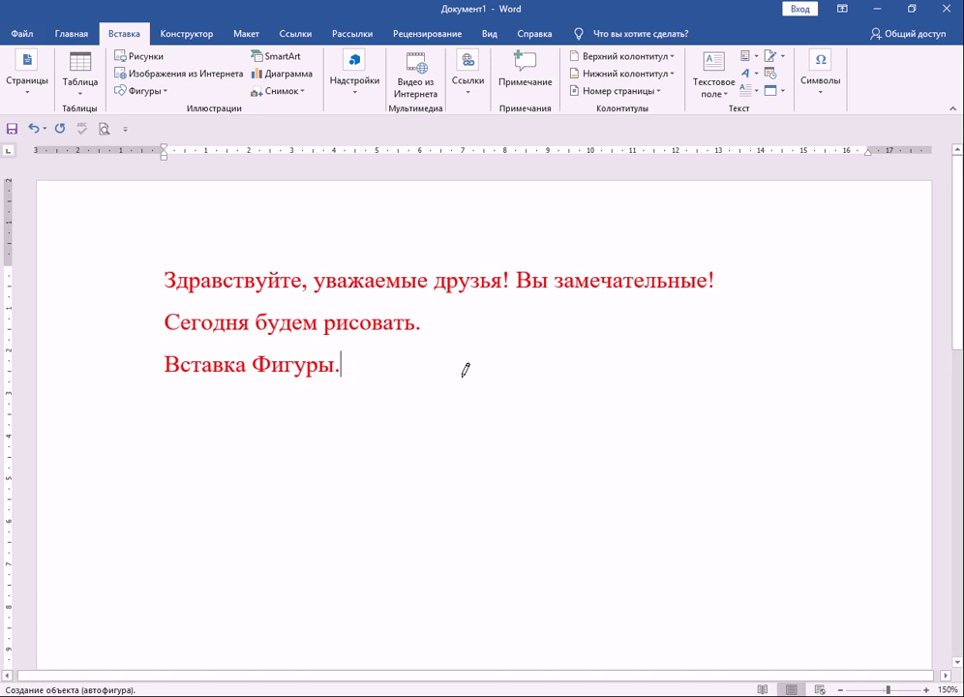
{"action": "left_click_drag", "start_coordinate": [461, 351], "coordinate": [469, 530]}
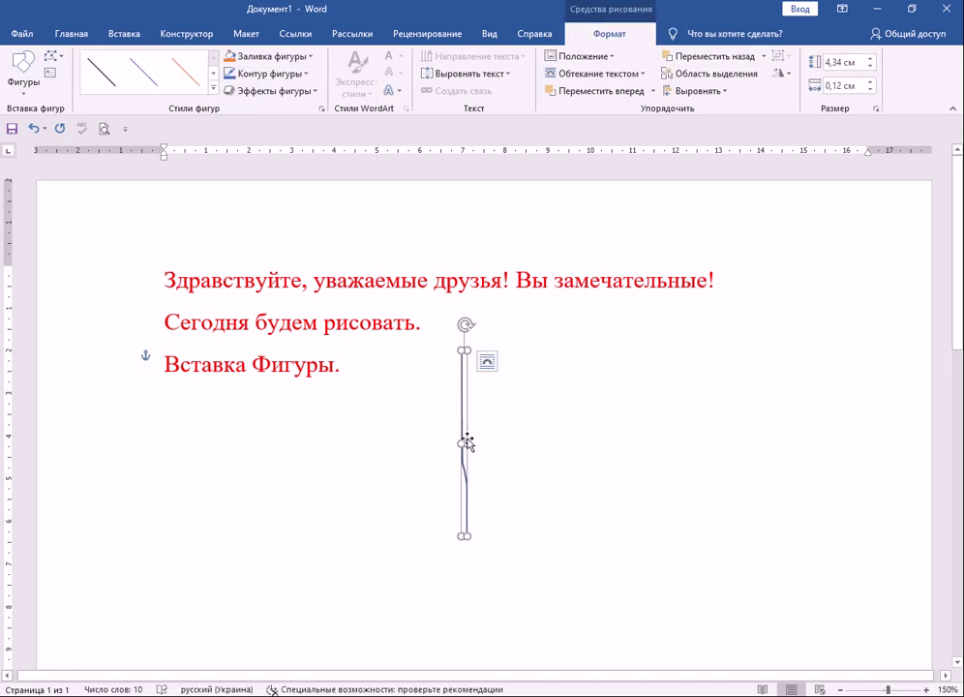
{"action": "left_click", "coordinate": [52, 57]}
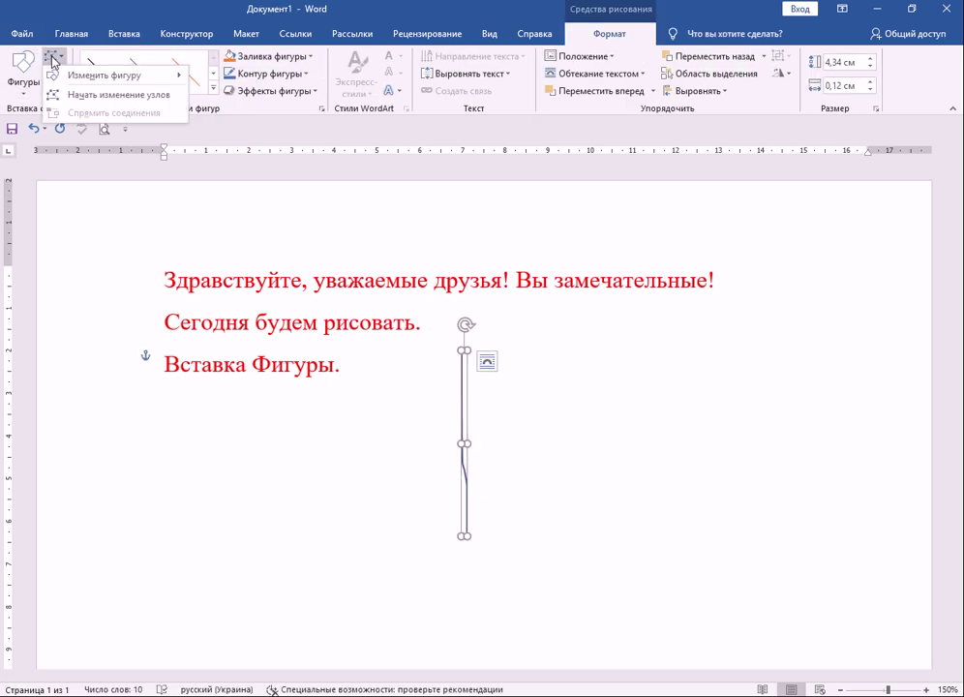
{"action": "mouse_move", "coordinate": [60, 76]}
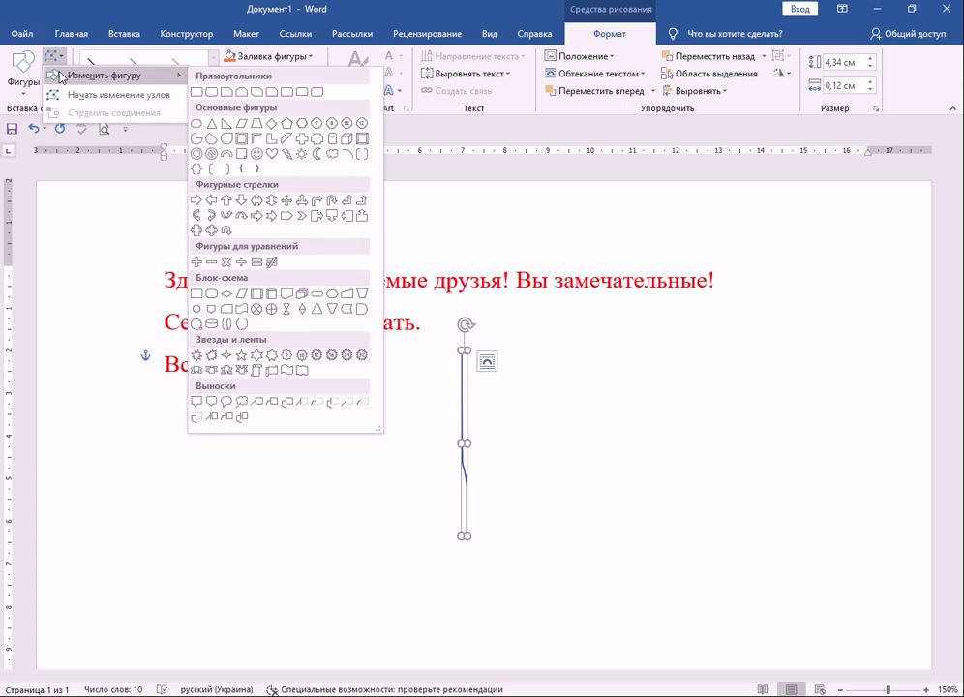
{"action": "left_click", "coordinate": [60, 95]}
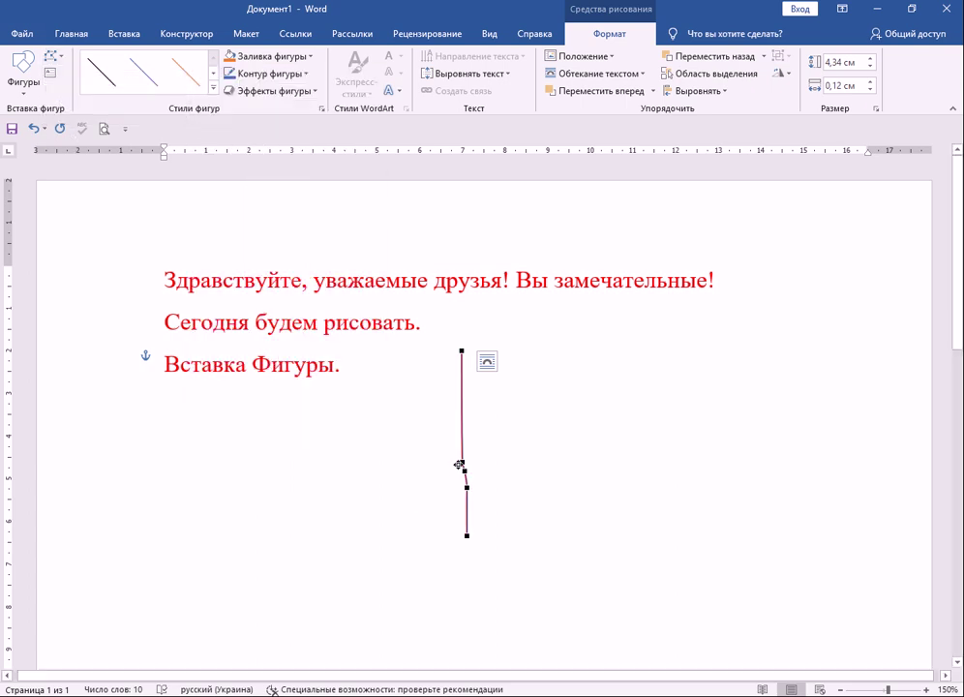
{"action": "left_click_drag", "start_coordinate": [460, 460], "coordinate": [407, 448]}
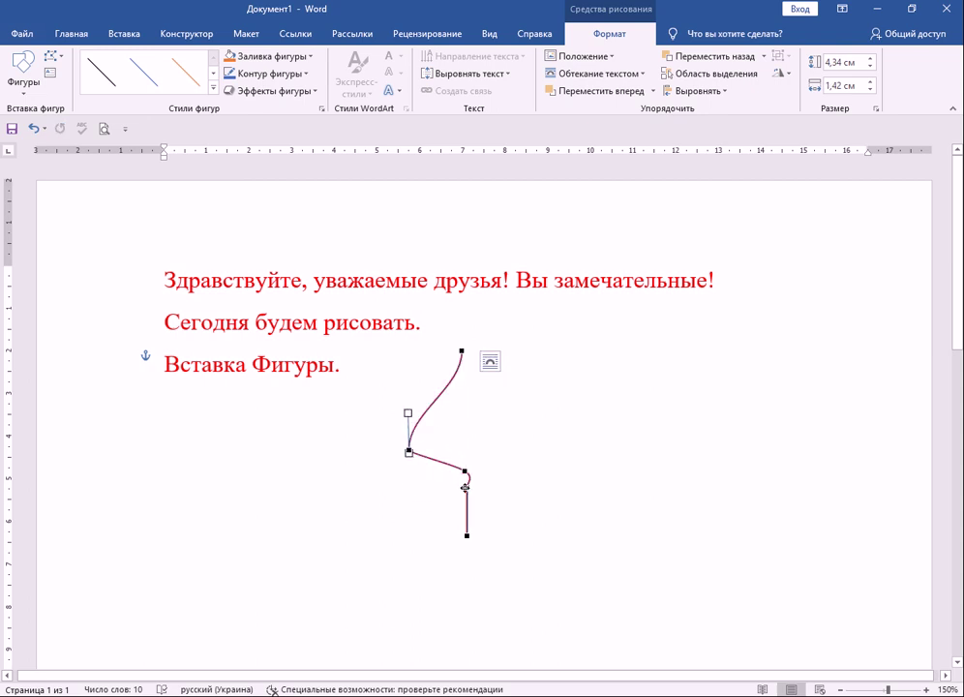
{"action": "mouse_move", "coordinate": [466, 535]}
{"action": "left_mouse_down"}
{"action": "mouse_move", "coordinate": [503, 549]}
{"action": "mouse_move", "coordinate": [544, 644]}
{"action": "left_mouse_up"}
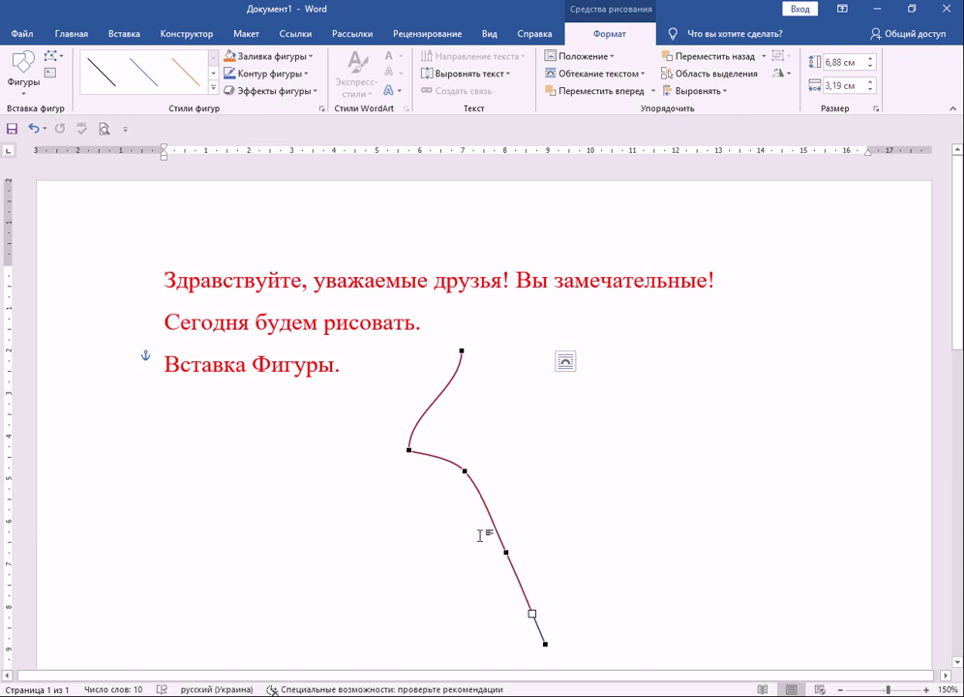
{"action": "left_click_drag", "start_coordinate": [410, 449], "coordinate": [444, 442]}
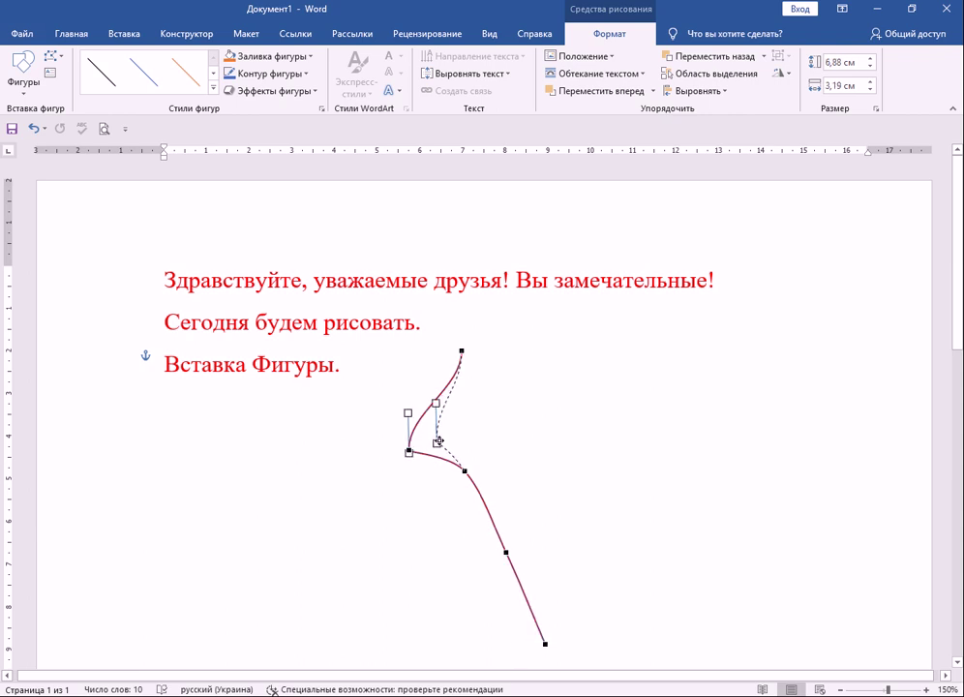
{"action": "left_click", "coordinate": [334, 467]}
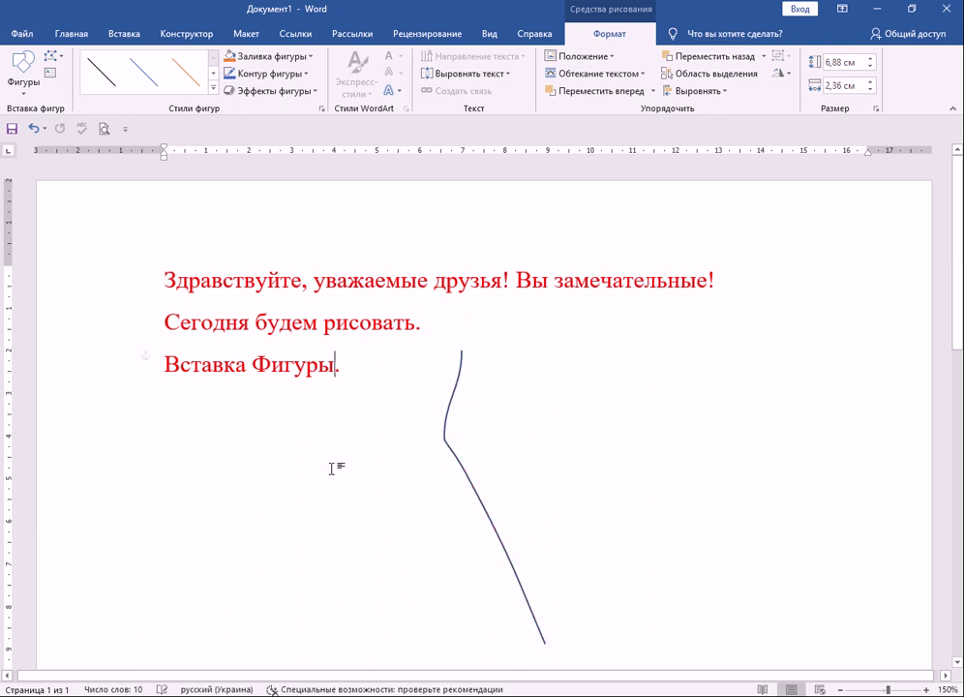
Step: Rotate the curved stem line clockwise into position
{"action": "left_click", "coordinate": [448, 449]}
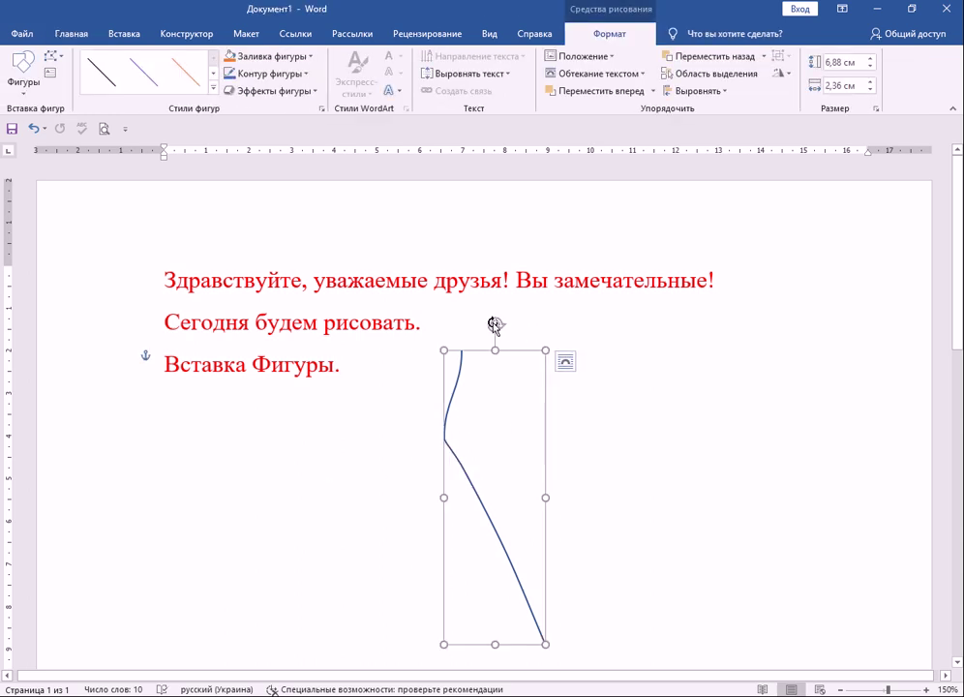
{"action": "mouse_move", "coordinate": [494, 324]}
{"action": "left_mouse_down"}
{"action": "mouse_move", "coordinate": [593, 380]}
{"action": "mouse_move", "coordinate": [496, 611]}
{"action": "left_mouse_up"}
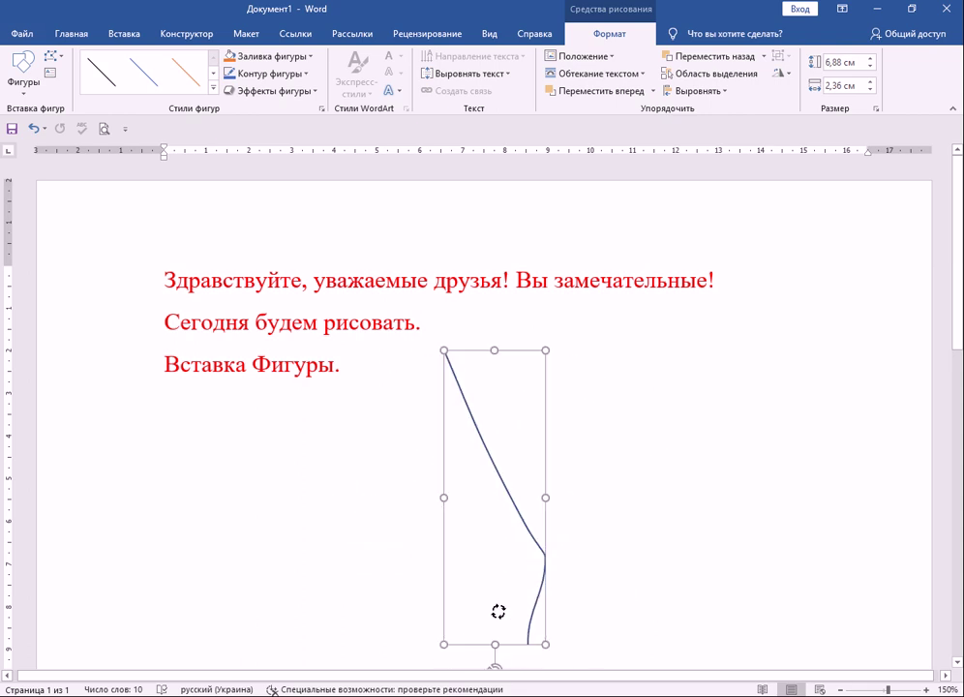
{"action": "left_click", "coordinate": [668, 500]}
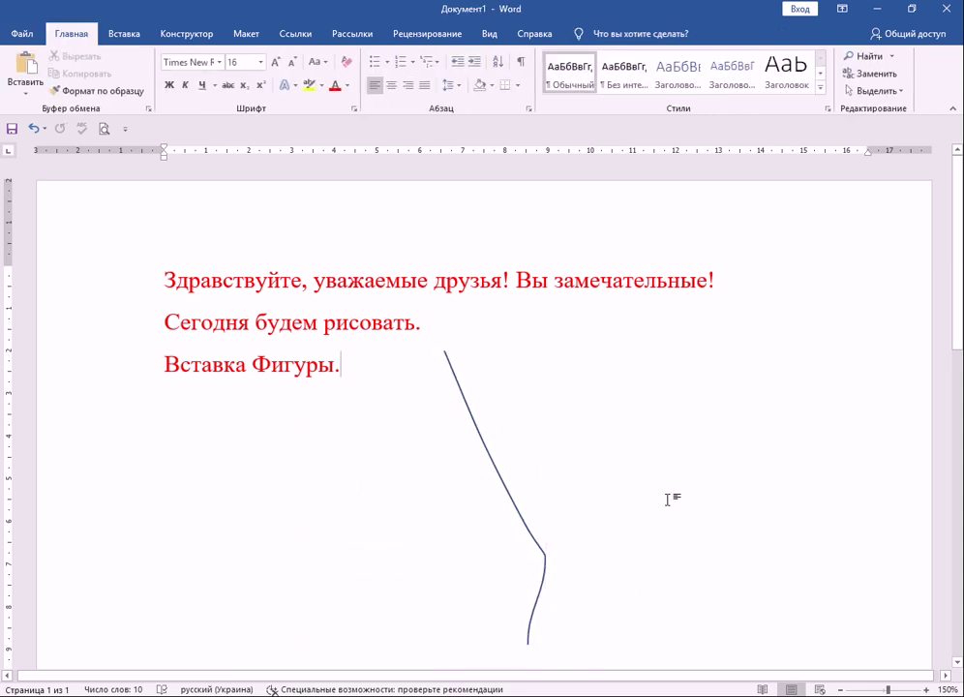
{"action": "left_click", "coordinate": [134, 42]}
Step: Draw an oval circle right of the stem and give it a yellow shape style
{"action": "left_click", "coordinate": [137, 93]}
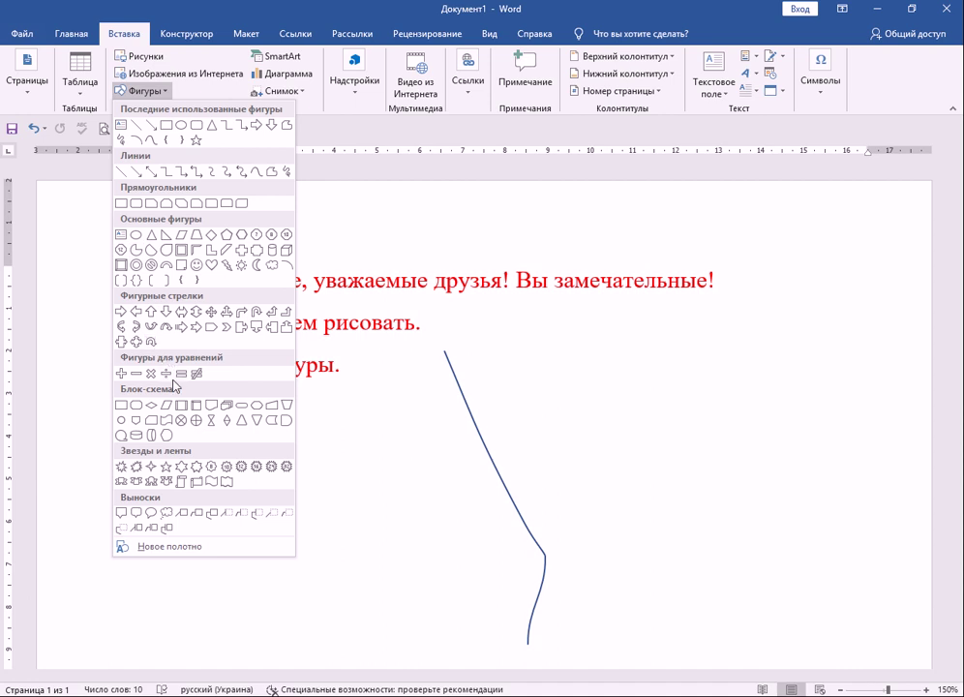
{"action": "left_click", "coordinate": [122, 417]}
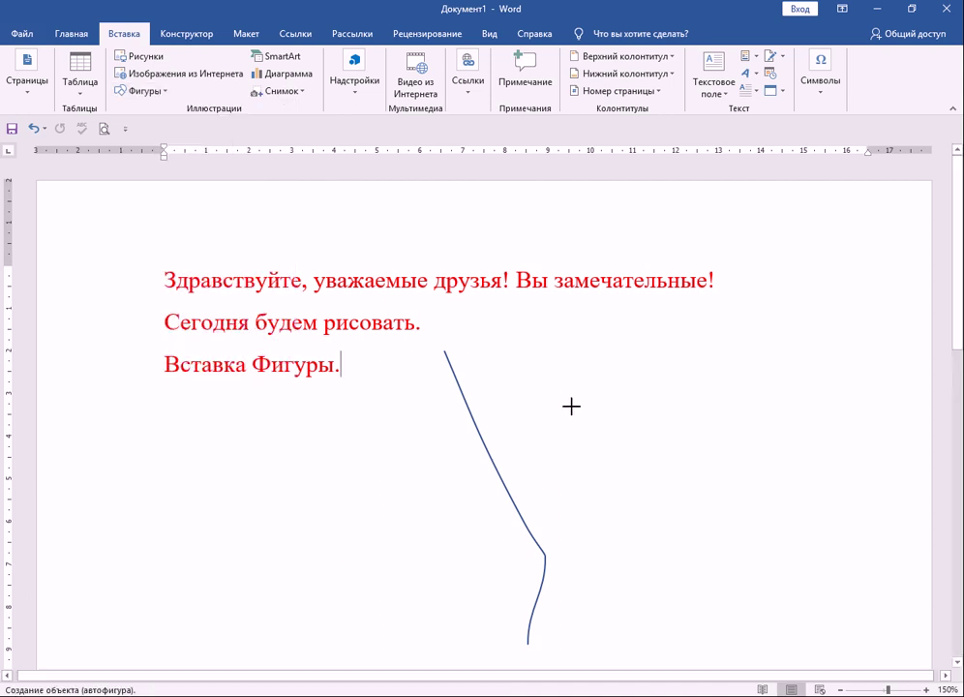
{"action": "left_click_drag", "start_coordinate": [571, 367], "coordinate": [707, 513]}
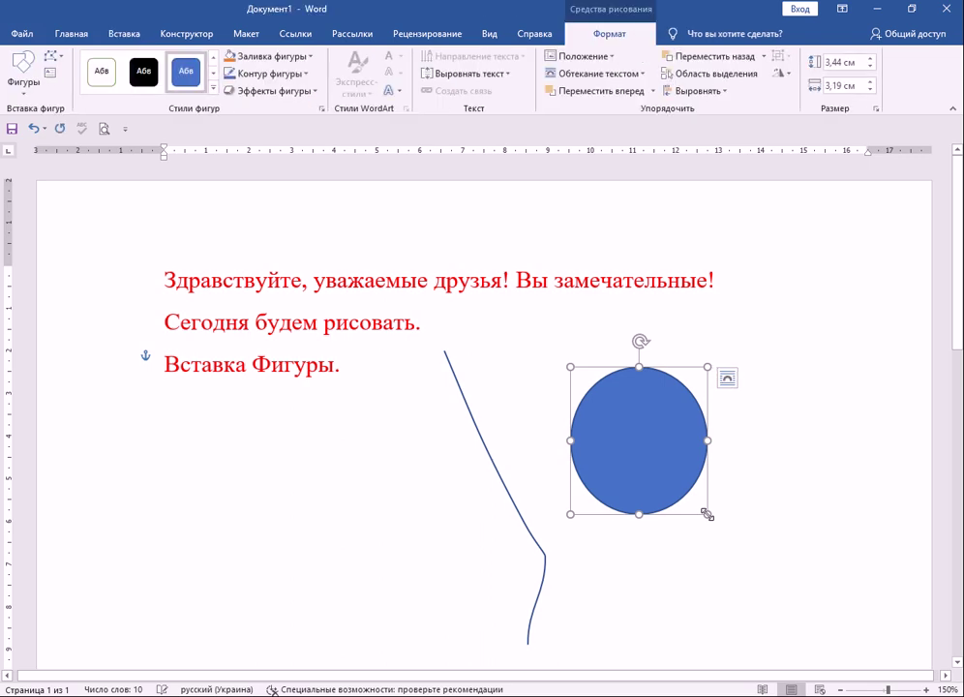
{"action": "left_click", "coordinate": [213, 89]}
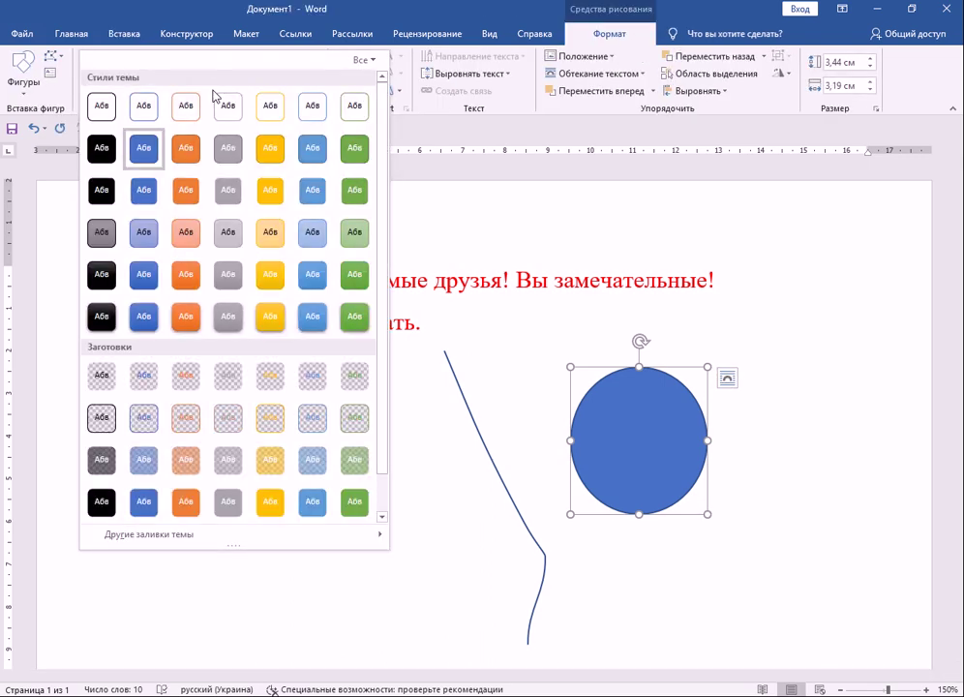
{"action": "left_click", "coordinate": [268, 316]}
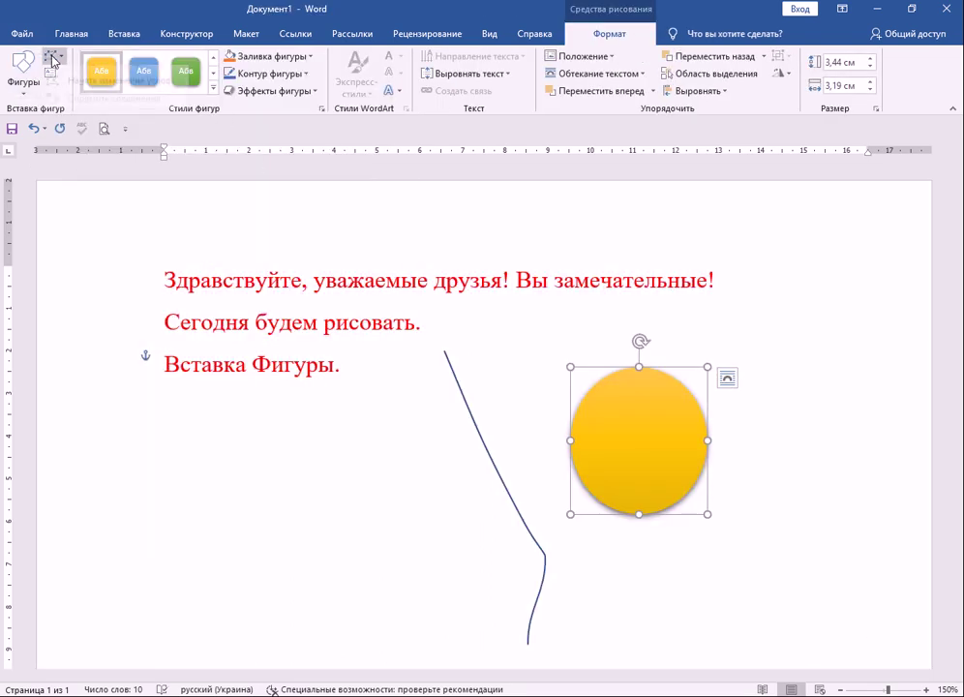
Step: Edit the circle's points to narrow and curve it into a petal shape
{"action": "left_click", "coordinate": [54, 56]}
{"action": "left_click", "coordinate": [66, 95]}
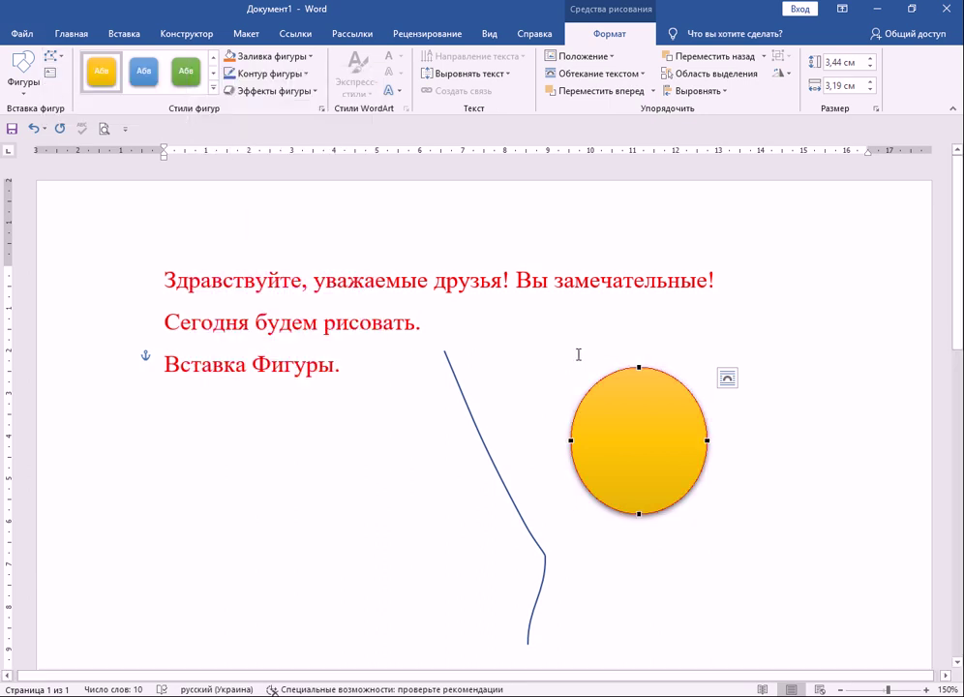
{"action": "mouse_move", "coordinate": [574, 443]}
{"action": "left_mouse_down"}
{"action": "mouse_move", "coordinate": [618, 437]}
{"action": "mouse_move", "coordinate": [573, 456]}
{"action": "left_mouse_up"}
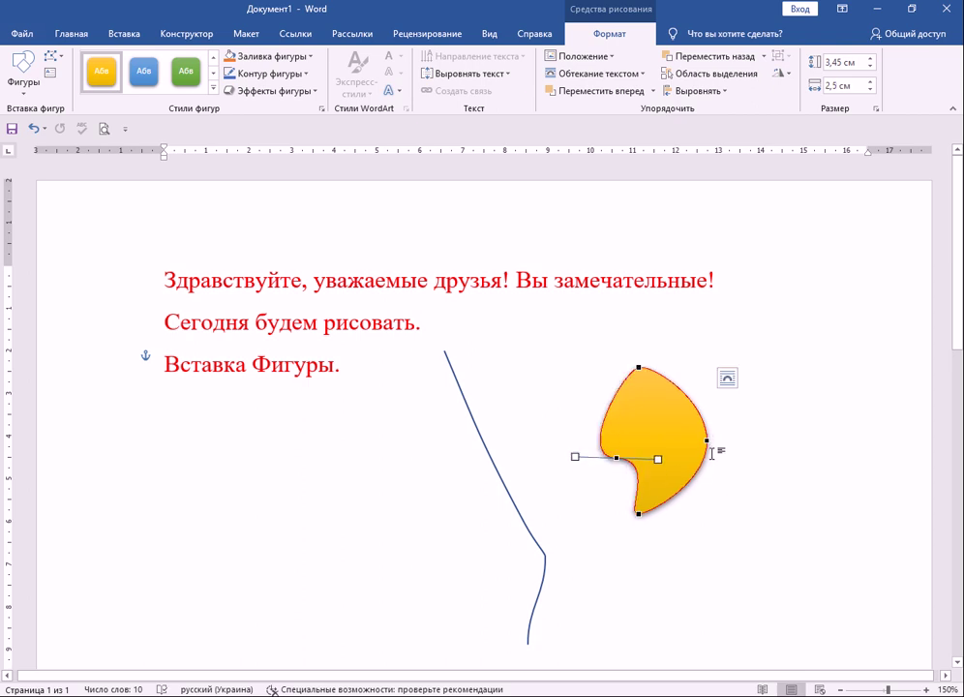
{"action": "mouse_move", "coordinate": [701, 443]}
{"action": "left_mouse_down"}
{"action": "mouse_move", "coordinate": [670, 440]}
{"action": "mouse_move", "coordinate": [730, 444]}
{"action": "left_mouse_up"}
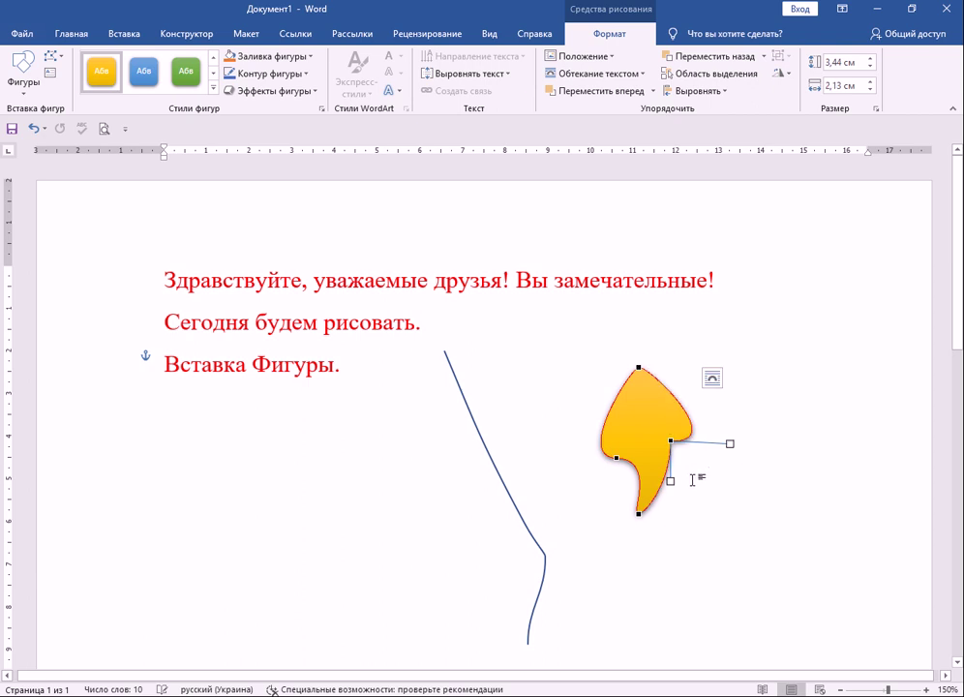
{"action": "mouse_move", "coordinate": [671, 481]}
{"action": "left_mouse_down"}
{"action": "mouse_move", "coordinate": [706, 500]}
{"action": "mouse_move", "coordinate": [660, 482]}
{"action": "left_mouse_up"}
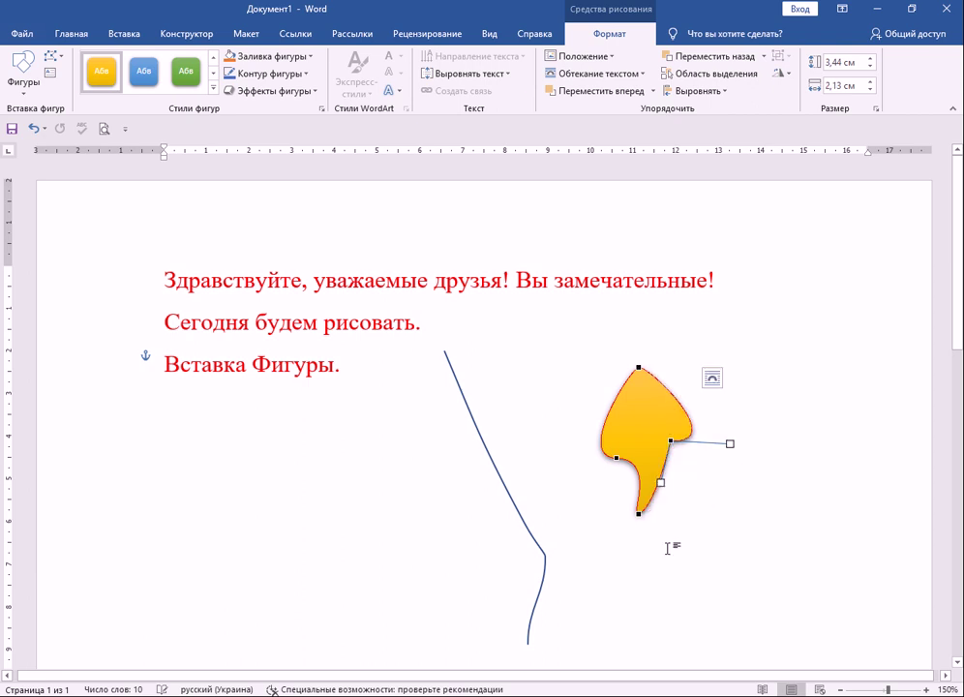
{"action": "left_click", "coordinate": [353, 431]}
{"action": "left_click", "coordinate": [646, 414]}
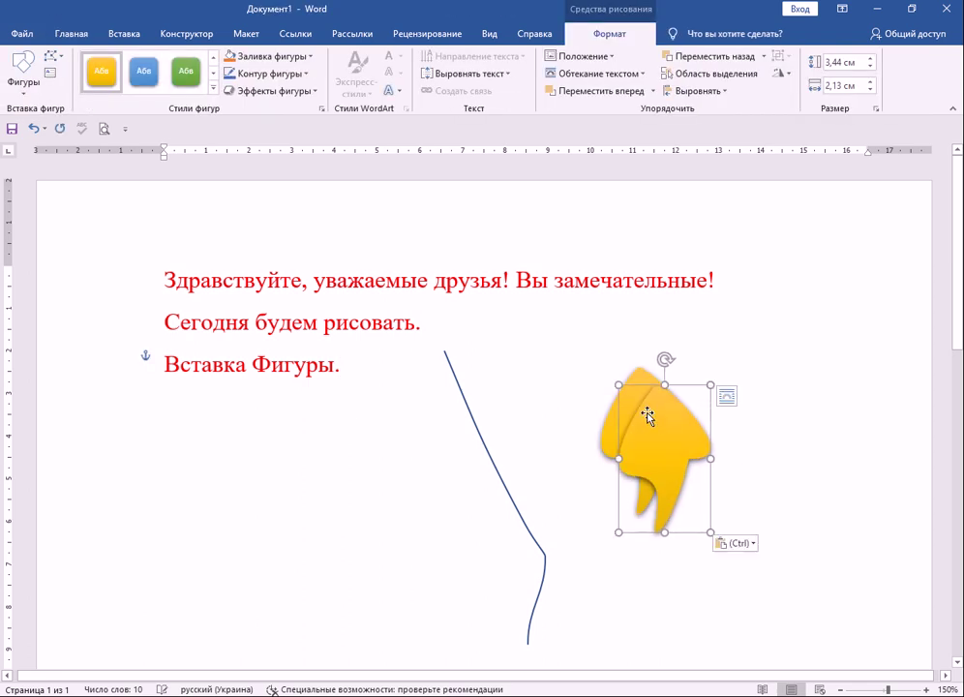
Step: Duplicate the petal and tilt the copy up and to the right
{"action": "key", "text": "ctrl+c"}
{"action": "key", "text": "ctrl+v"}
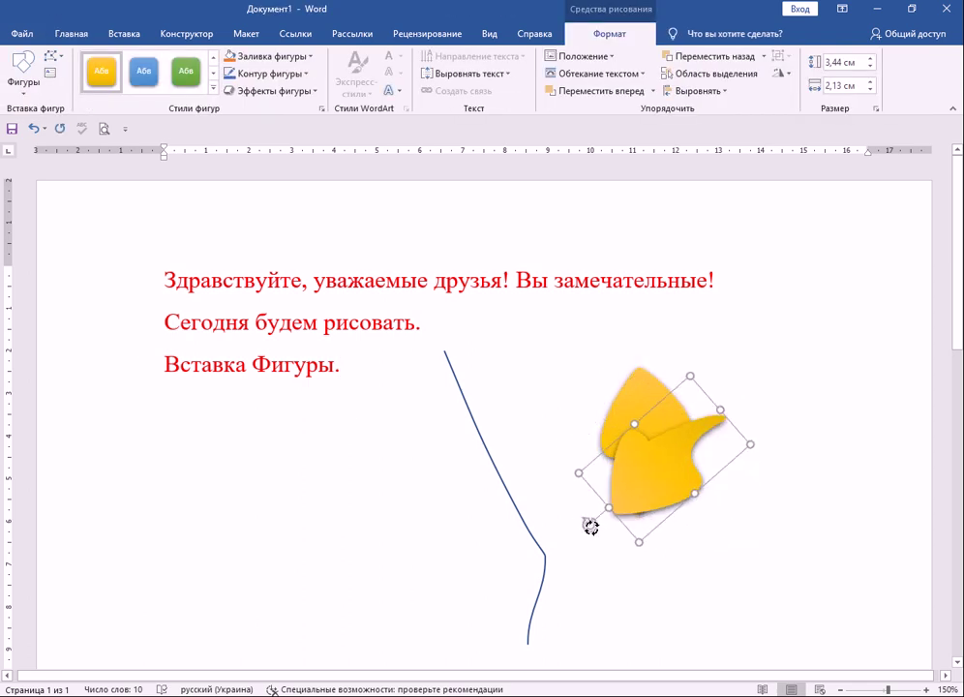
{"action": "mouse_move", "coordinate": [664, 357]}
{"action": "left_mouse_down"}
{"action": "mouse_move", "coordinate": [595, 525]}
{"action": "mouse_move", "coordinate": [678, 375]}
{"action": "mouse_move", "coordinate": [668, 343]}
{"action": "left_mouse_up"}
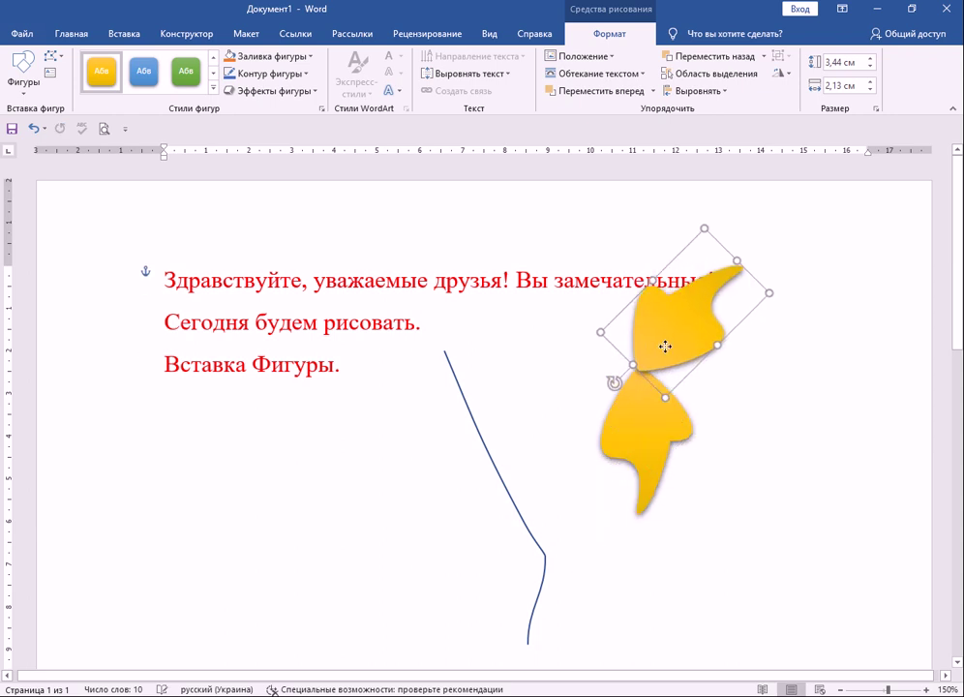
{"action": "left_click", "coordinate": [703, 494]}
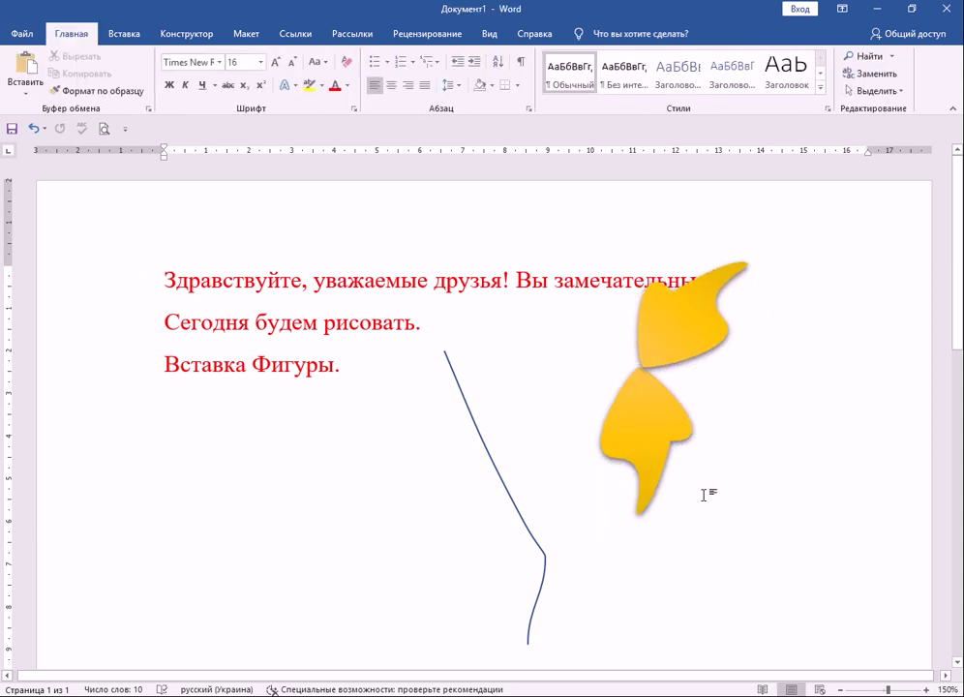
Step: Paste another petal left of the others and set it behind the text
{"action": "key", "text": "ctrl+v"}
{"action": "mouse_move", "coordinate": [180, 403]}
{"action": "left_mouse_down"}
{"action": "mouse_move", "coordinate": [510, 423]}
{"action": "mouse_move", "coordinate": [541, 413]}
{"action": "left_mouse_up"}
{"action": "left_click", "coordinate": [611, 377]}
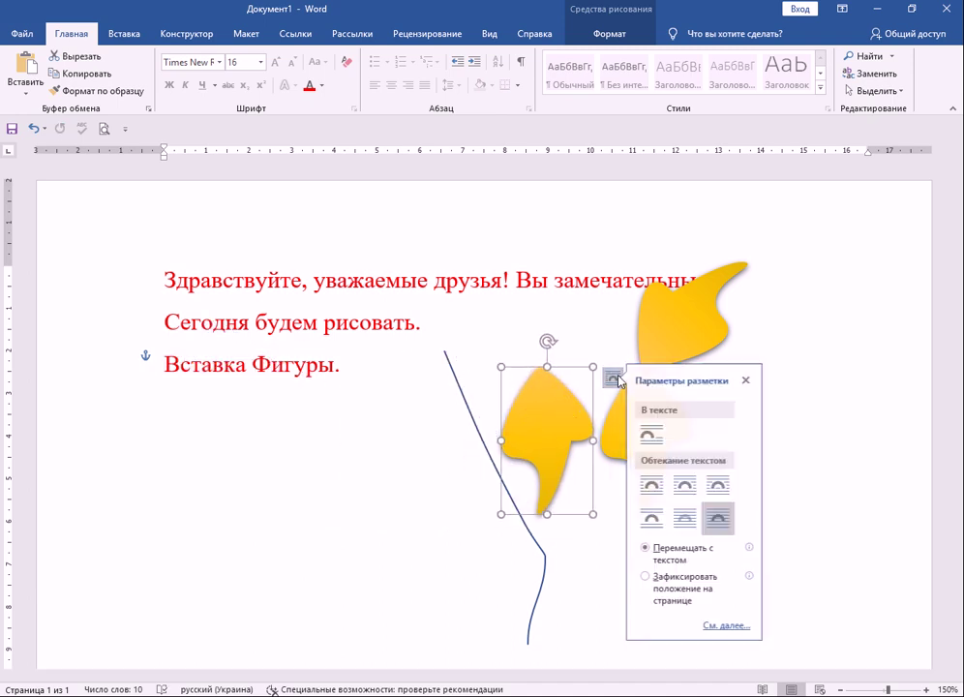
{"action": "left_click", "coordinate": [691, 519]}
{"action": "left_click", "coordinate": [809, 501]}
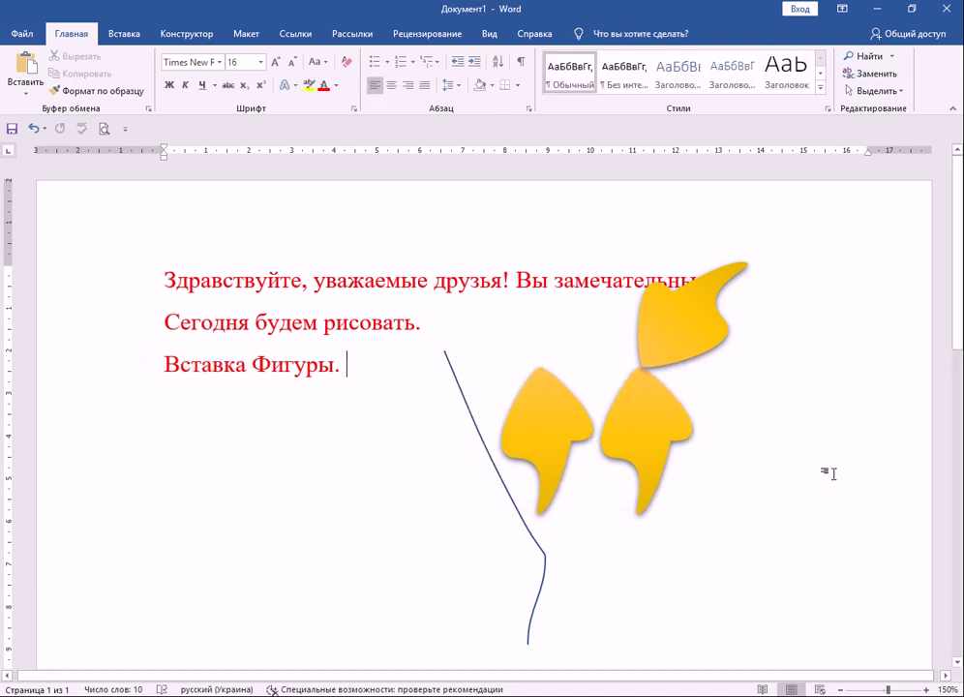
Step: Set the top and right petals to Behind Text wrapping
{"action": "left_click", "coordinate": [692, 327]}
{"action": "left_click", "coordinate": [792, 234]}
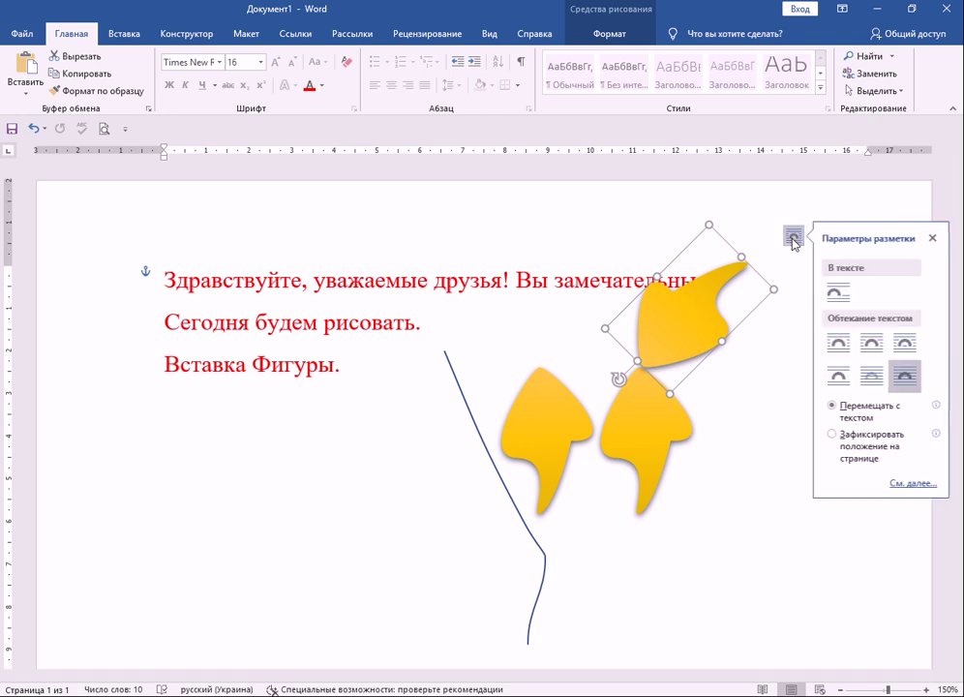
{"action": "left_click", "coordinate": [857, 380]}
{"action": "left_click", "coordinate": [786, 485]}
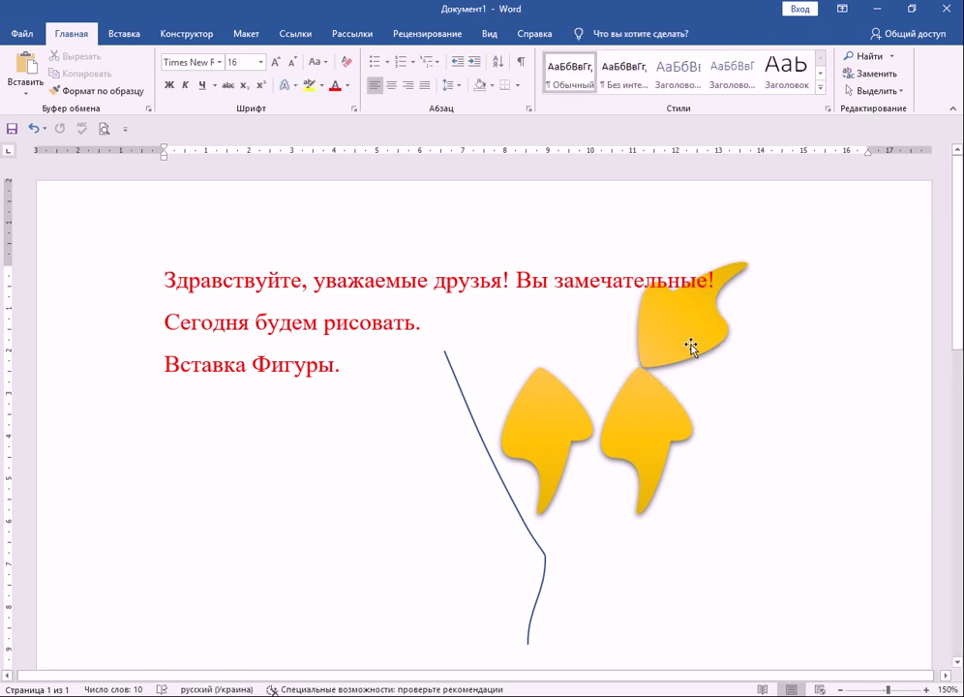
{"action": "left_click", "coordinate": [645, 447]}
{"action": "left_click", "coordinate": [712, 377]}
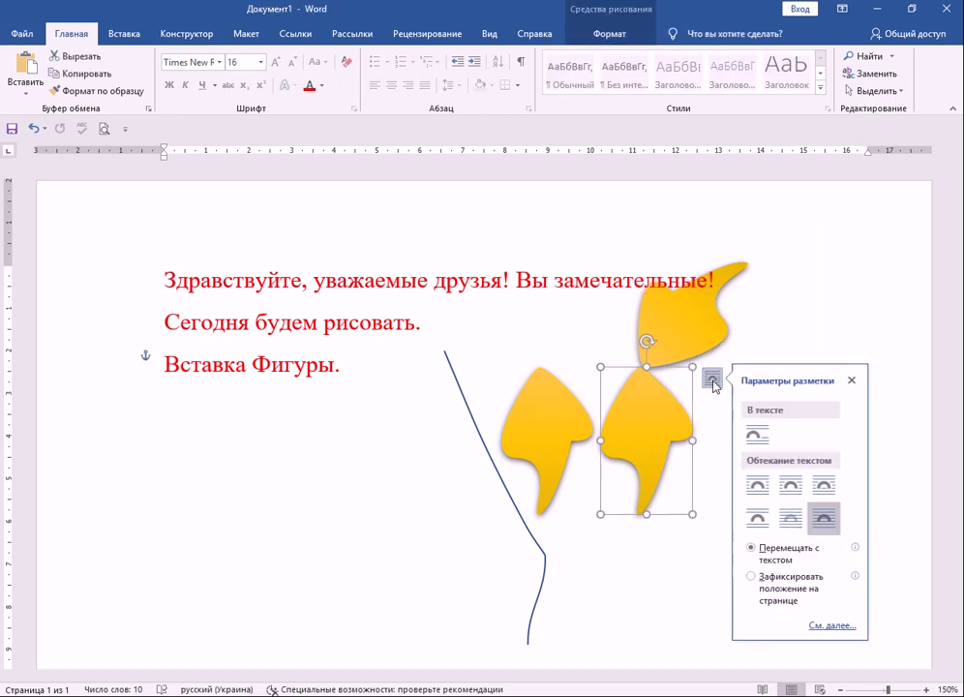
{"action": "left_click", "coordinate": [784, 516]}
{"action": "left_click", "coordinate": [692, 571]}
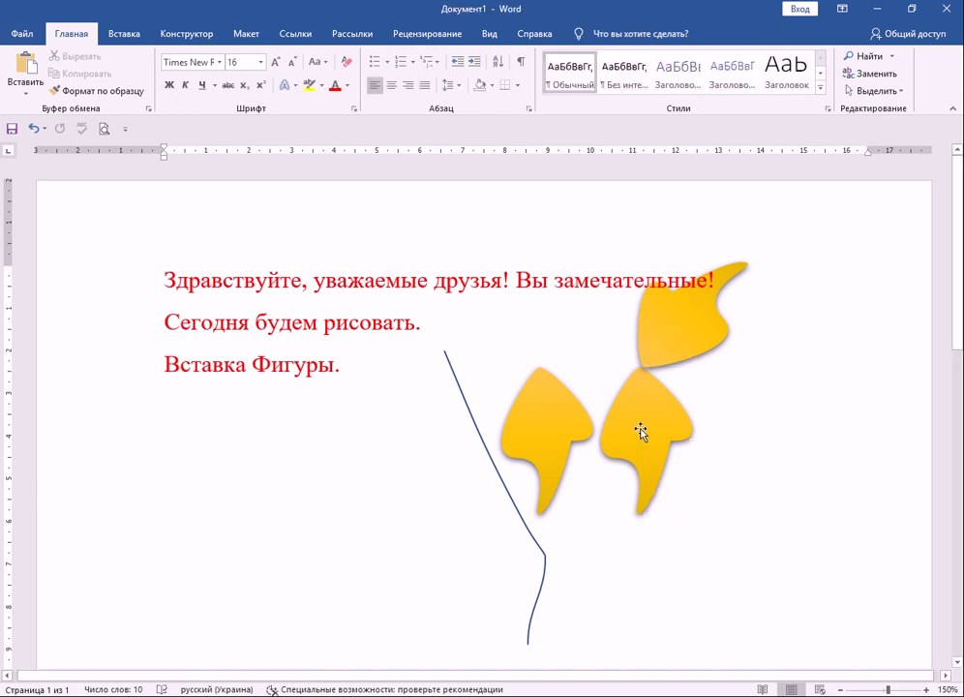
Step: Move the right petal down-right and rotate the left petal against the lower one
{"action": "left_click", "coordinate": [648, 447]}
{"action": "left_click_drag", "start_coordinate": [648, 447], "coordinate": [685, 543]}
{"action": "left_click", "coordinate": [553, 452]}
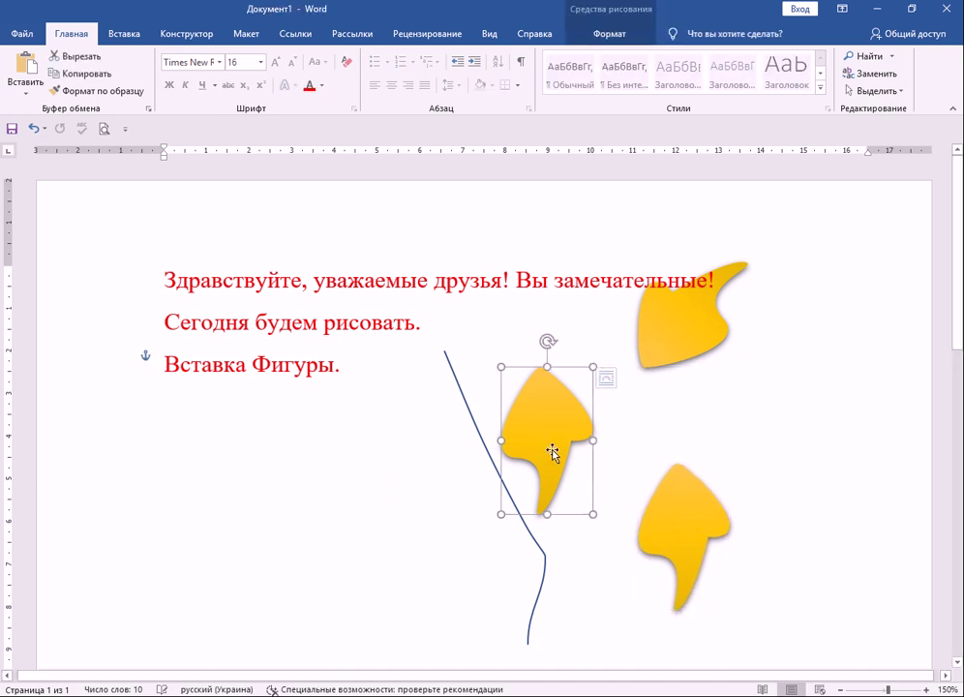
{"action": "left_click_drag", "start_coordinate": [548, 341], "coordinate": [644, 422]}
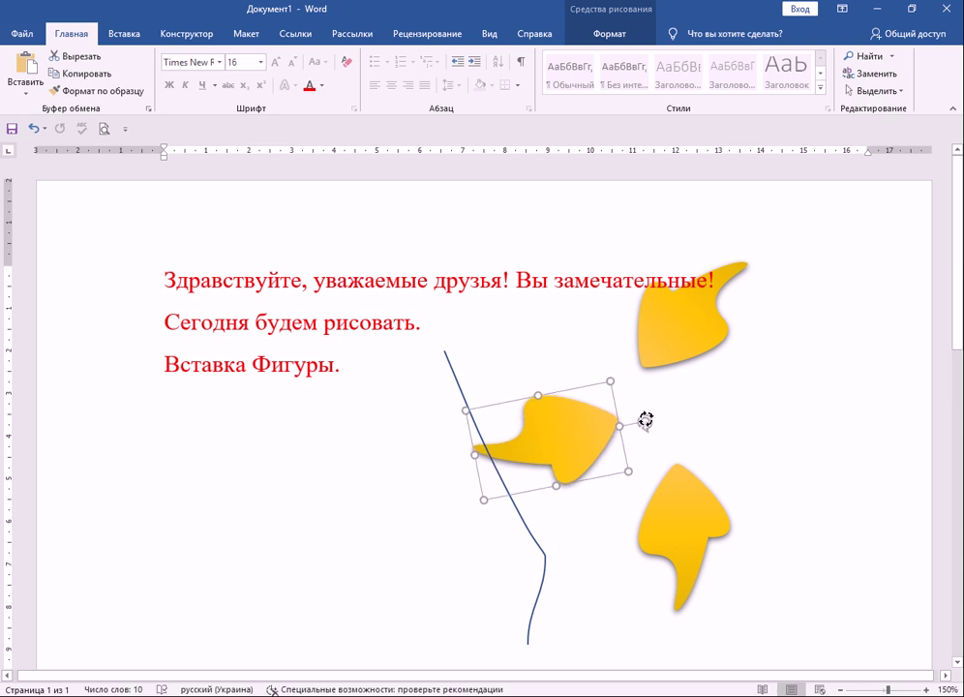
{"action": "left_click_drag", "start_coordinate": [585, 431], "coordinate": [640, 458]}
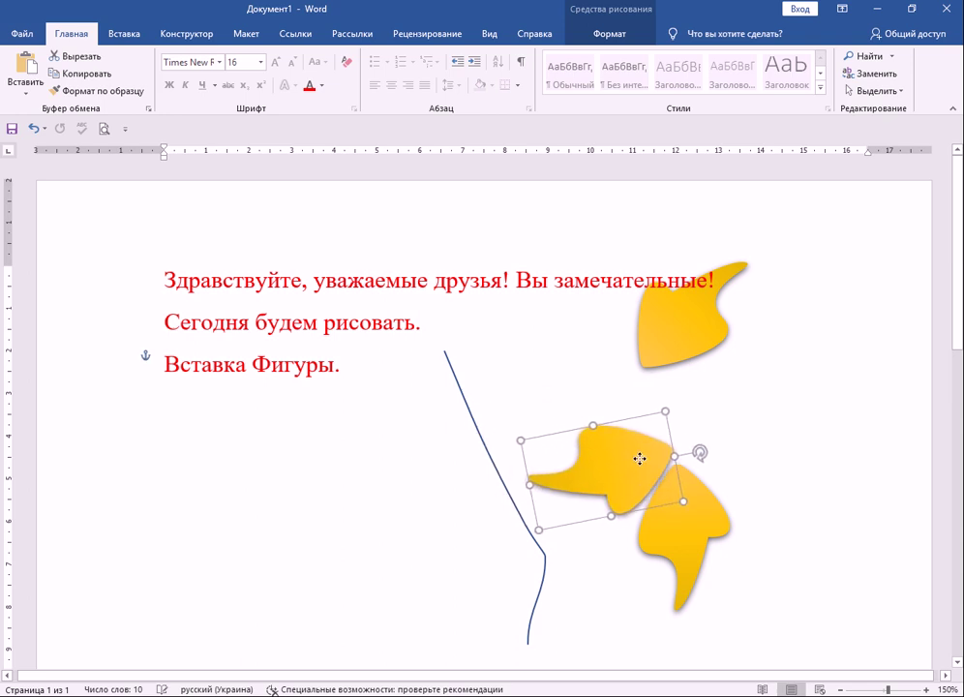
Step: Move the top petal down and rotate and nudge the upper-right petal into place
{"action": "left_click", "coordinate": [804, 389]}
{"action": "mouse_move", "coordinate": [675, 315]}
{"action": "left_mouse_down"}
{"action": "mouse_move", "coordinate": [733, 387]}
{"action": "mouse_move", "coordinate": [715, 400]}
{"action": "left_mouse_up"}
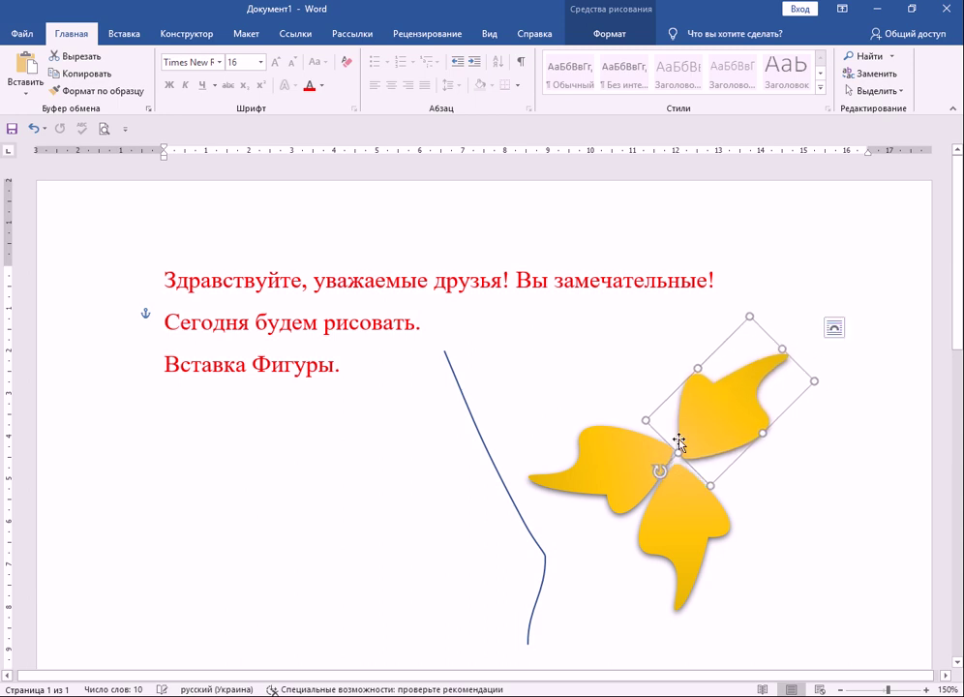
{"action": "left_click_drag", "start_coordinate": [659, 471], "coordinate": [649, 451]}
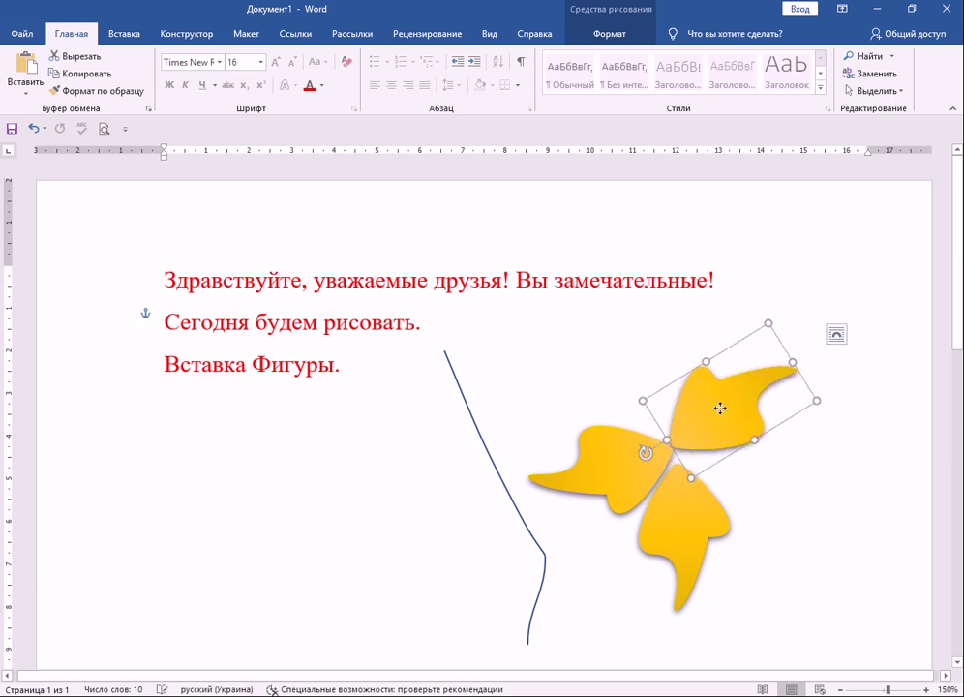
{"action": "left_click_drag", "start_coordinate": [718, 405], "coordinate": [729, 423]}
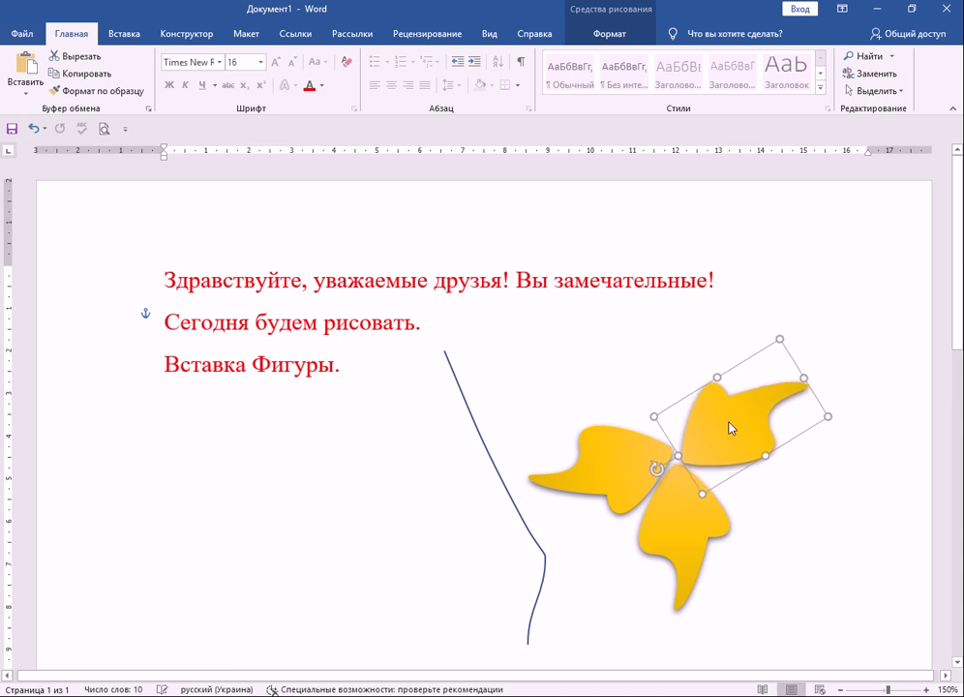
{"action": "left_click", "coordinate": [658, 389]}
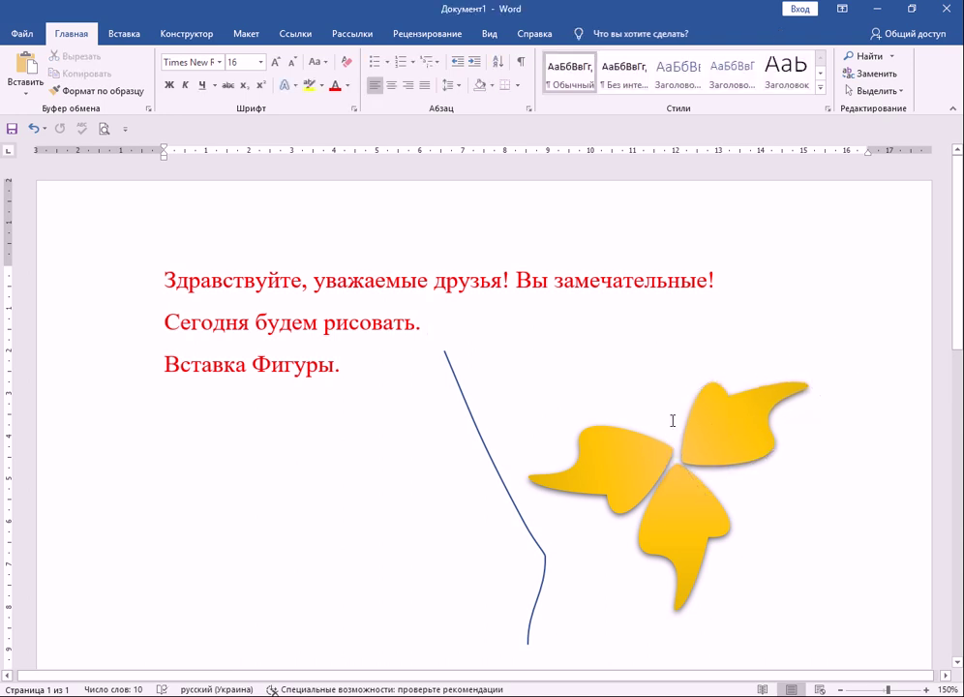
Step: Add a fourth petal behind the text and rotate it into the top position
{"action": "key", "text": "ctrl+v"}
{"action": "left_click_drag", "start_coordinate": [208, 383], "coordinate": [609, 383]}
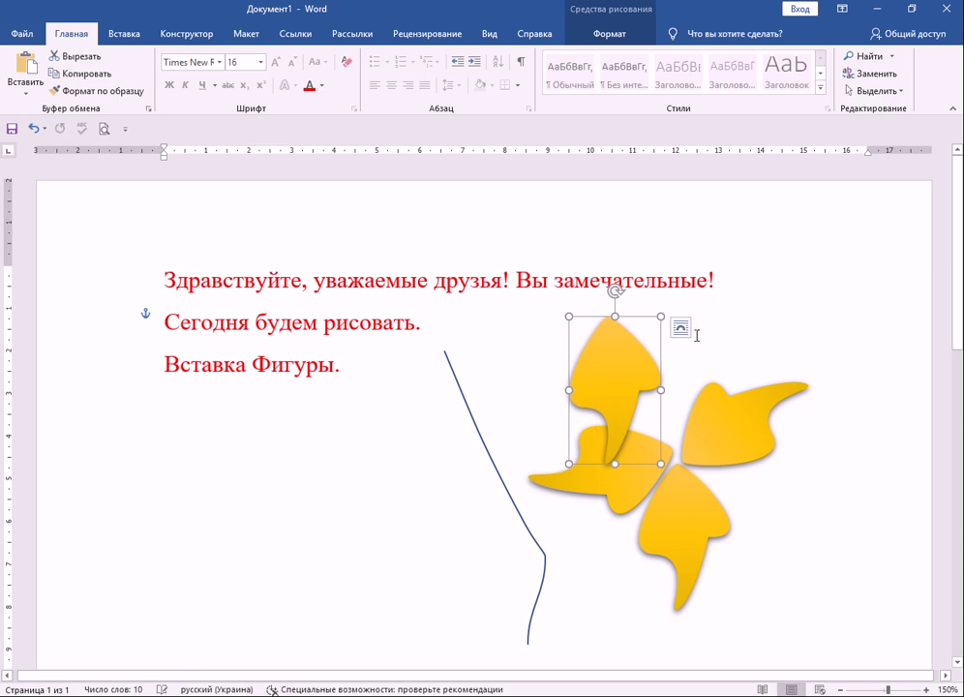
{"action": "left_click", "coordinate": [680, 328]}
{"action": "left_click", "coordinate": [758, 468]}
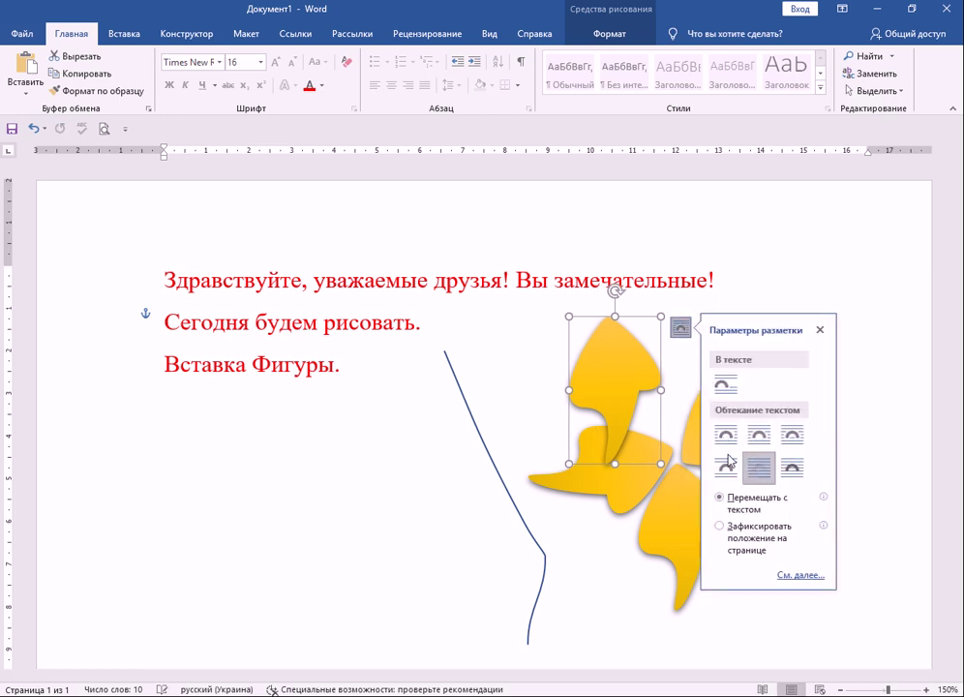
{"action": "left_click_drag", "start_coordinate": [615, 288], "coordinate": [651, 451]}
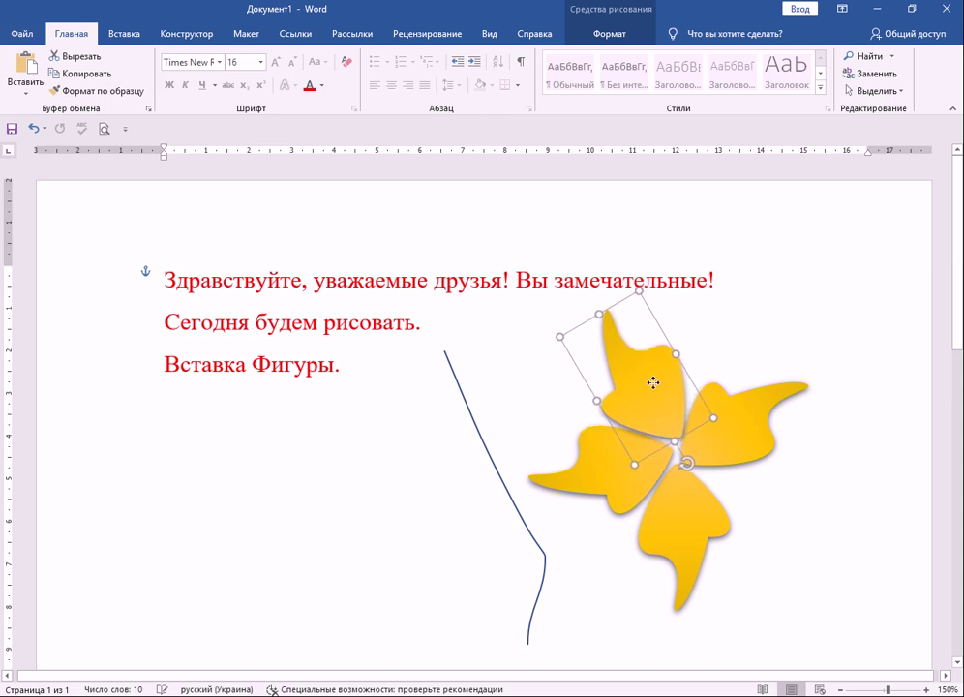
{"action": "left_click", "coordinate": [743, 528]}
{"action": "scroll", "coordinate": [689, 367], "scroll_direction": "down", "scroll_amount": 1}
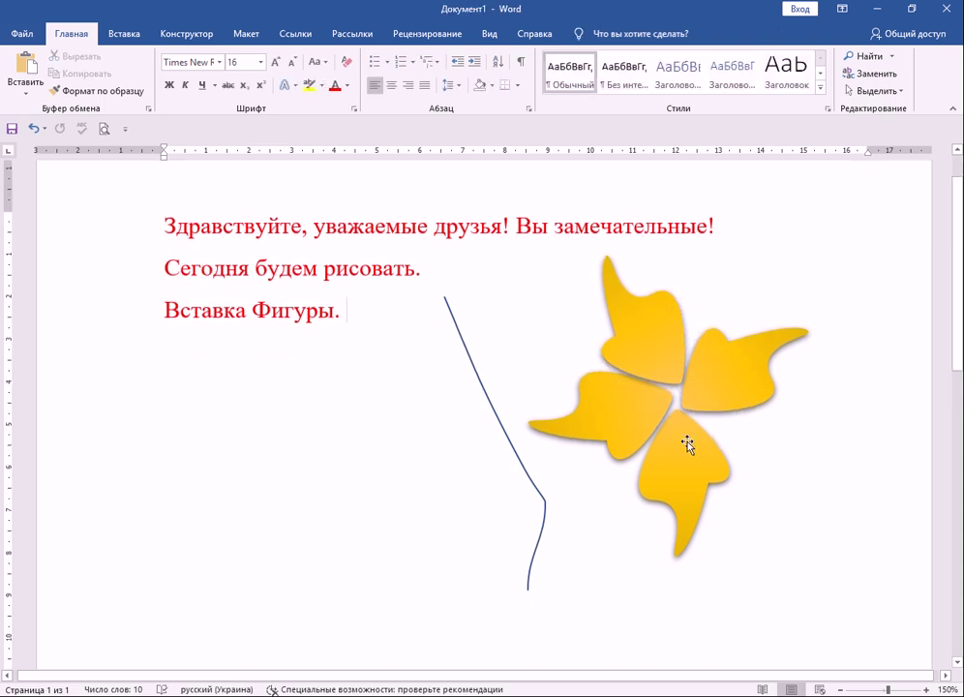
Step: Give the bottom petal an orange glow effect
{"action": "left_click", "coordinate": [673, 493]}
{"action": "double_click", "coordinate": [673, 494]}
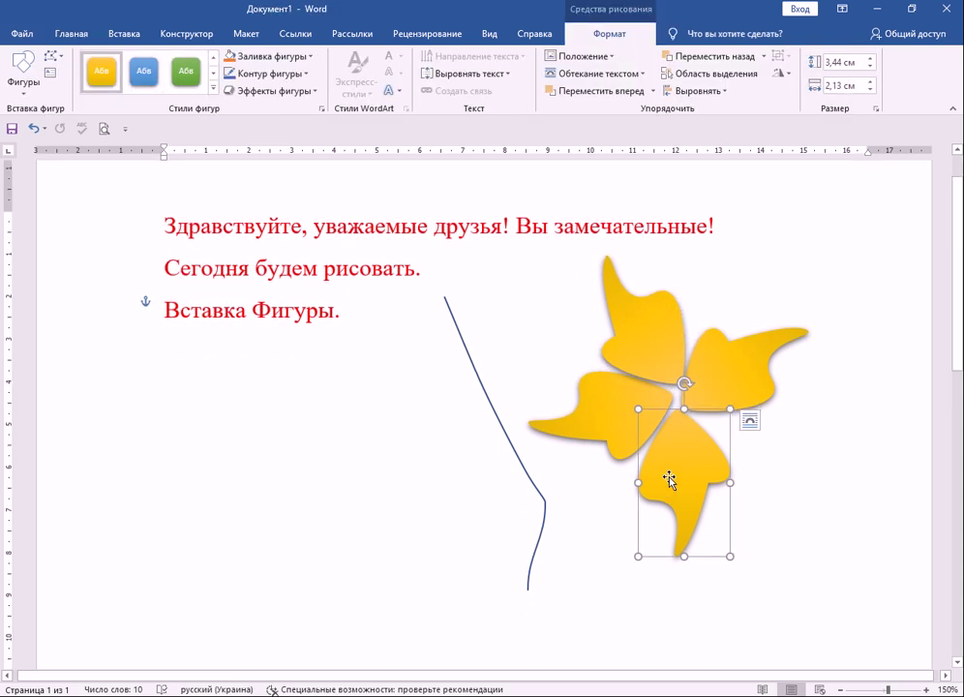
{"action": "left_click", "coordinate": [311, 91]}
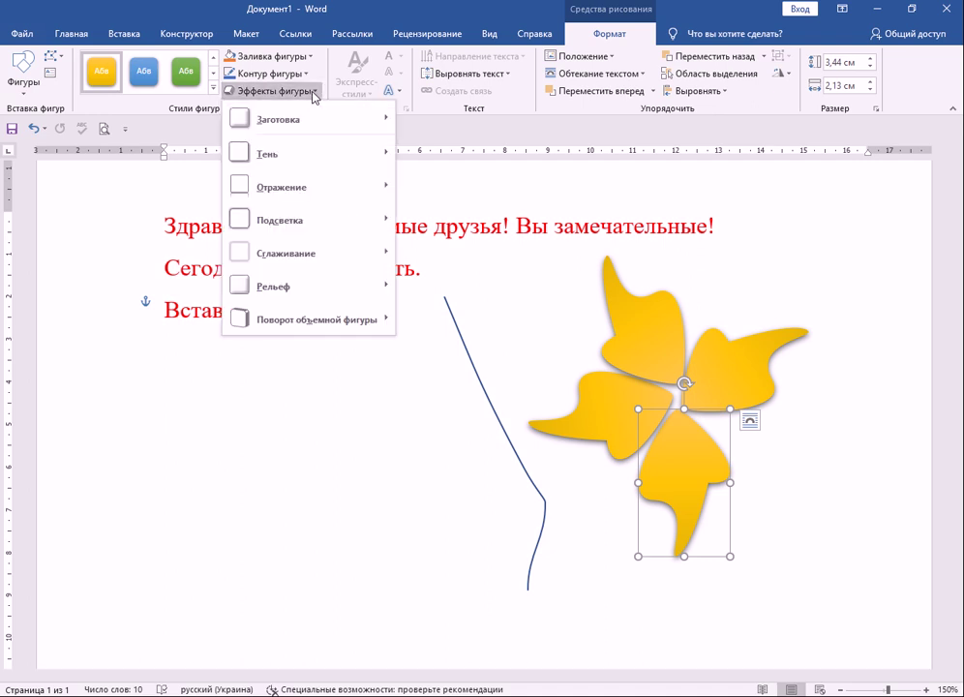
{"action": "mouse_move", "coordinate": [274, 226]}
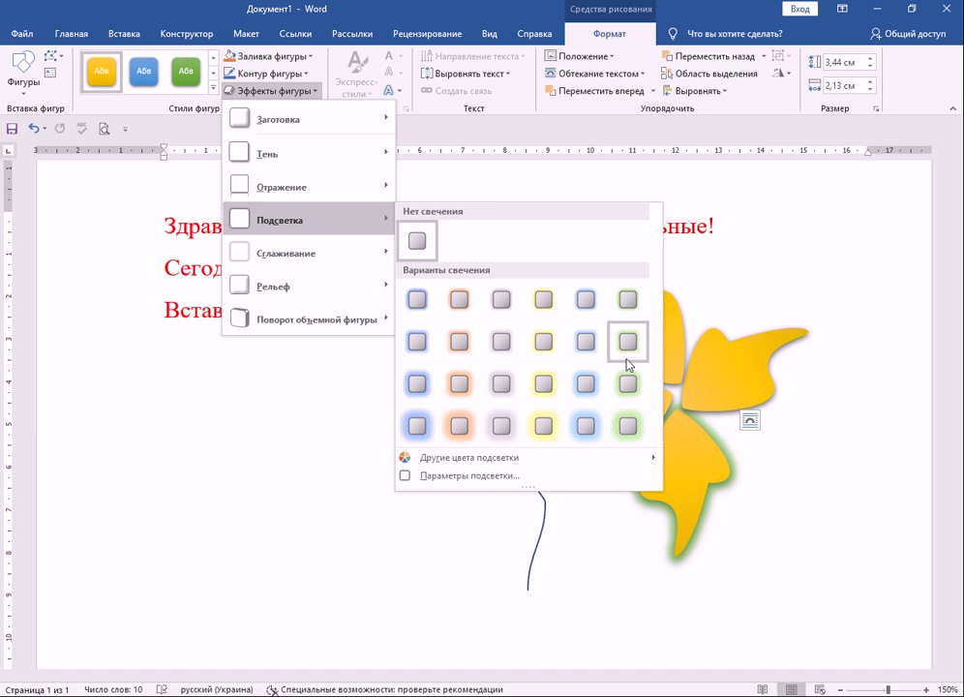
{"action": "left_click", "coordinate": [467, 392]}
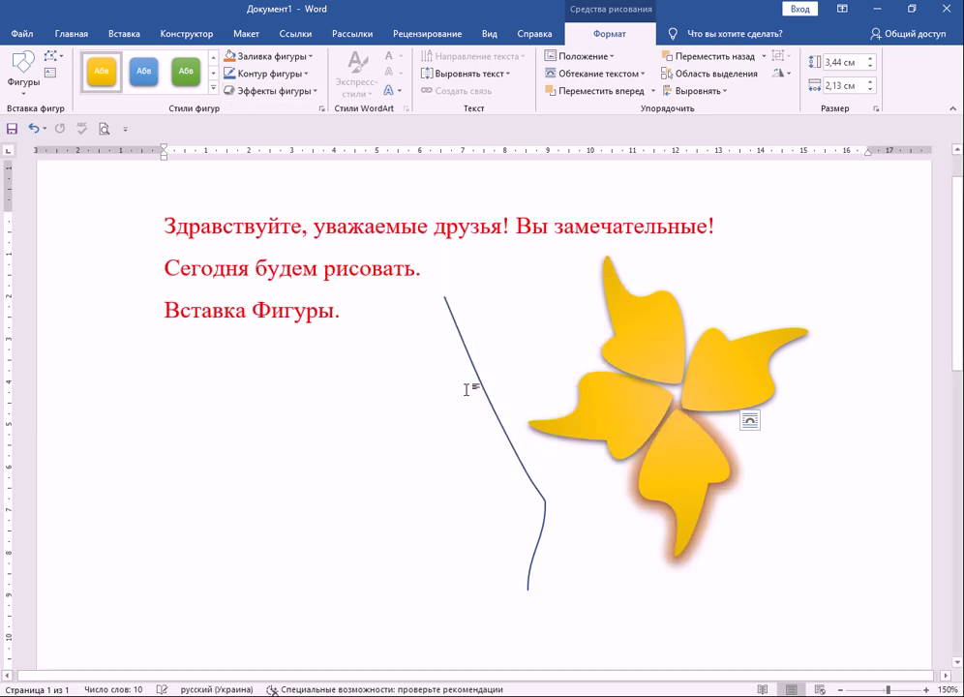
{"action": "left_click", "coordinate": [817, 528]}
Step: Select all four petals and apply an inner shadow preset
{"action": "left_click", "coordinate": [604, 414]}
{"action": "double_click", "coordinate": [604, 414]}
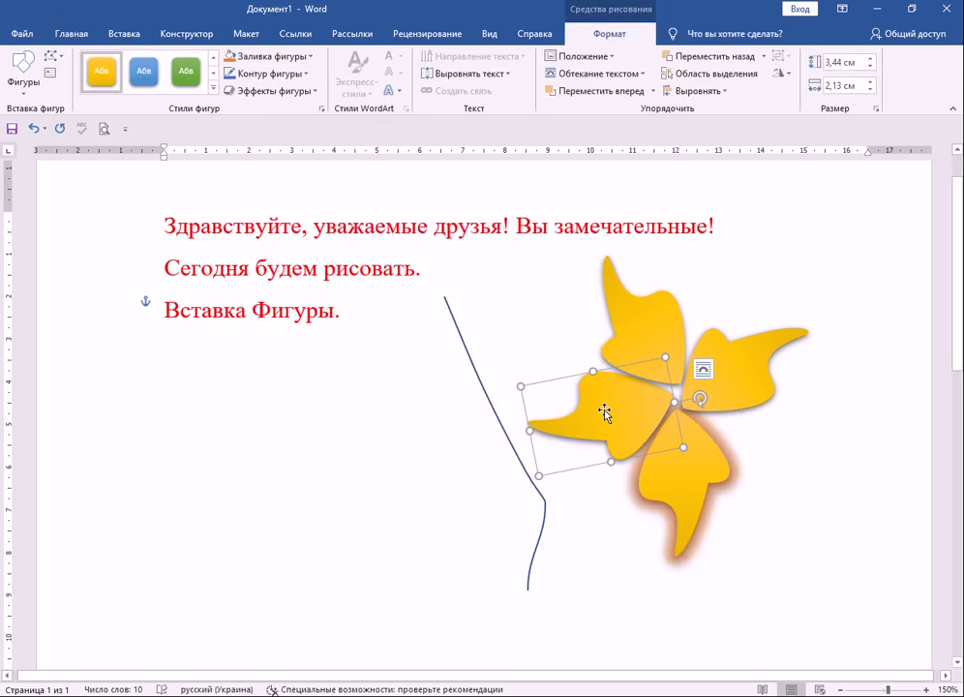
{"action": "left_click", "coordinate": [659, 348], "text": "shift"}
{"action": "left_click", "coordinate": [768, 368], "text": "shift"}
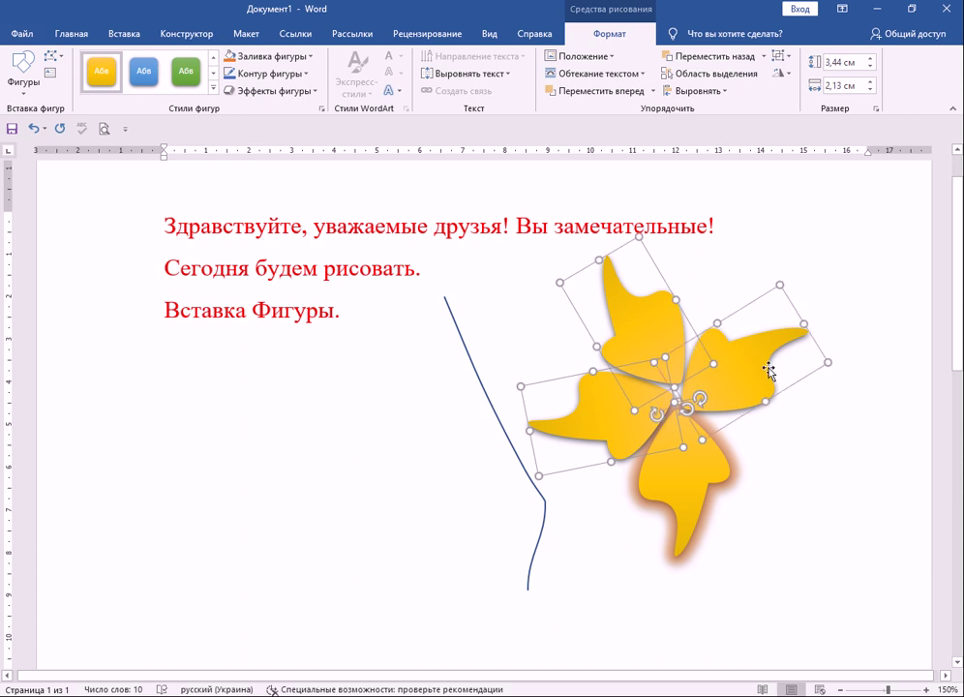
{"action": "left_click", "coordinate": [701, 490], "text": "shift"}
{"action": "left_click", "coordinate": [315, 93]}
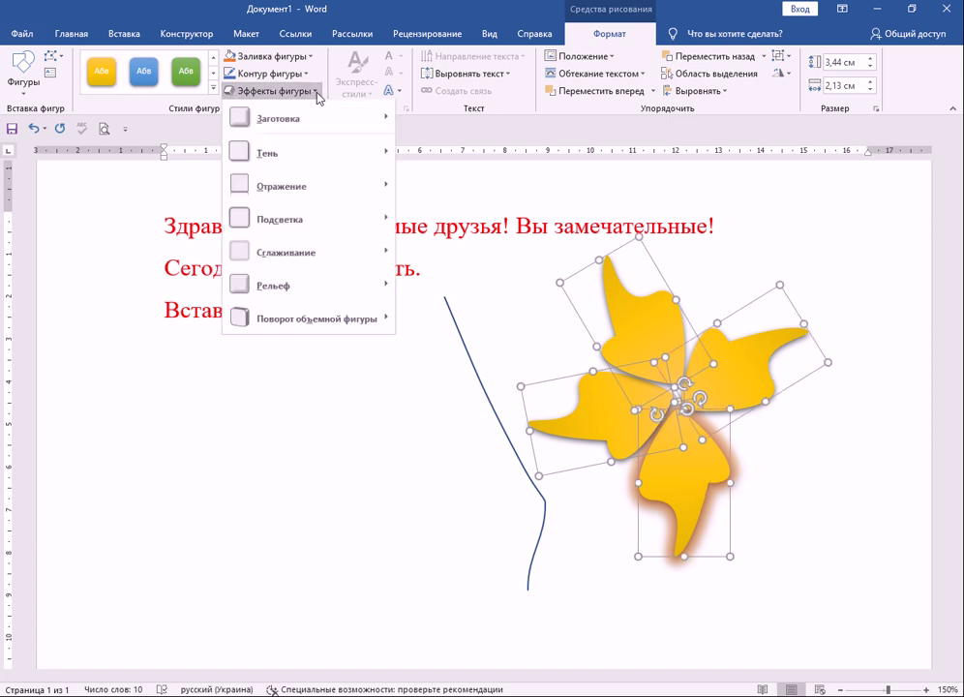
{"action": "mouse_move", "coordinate": [293, 164]}
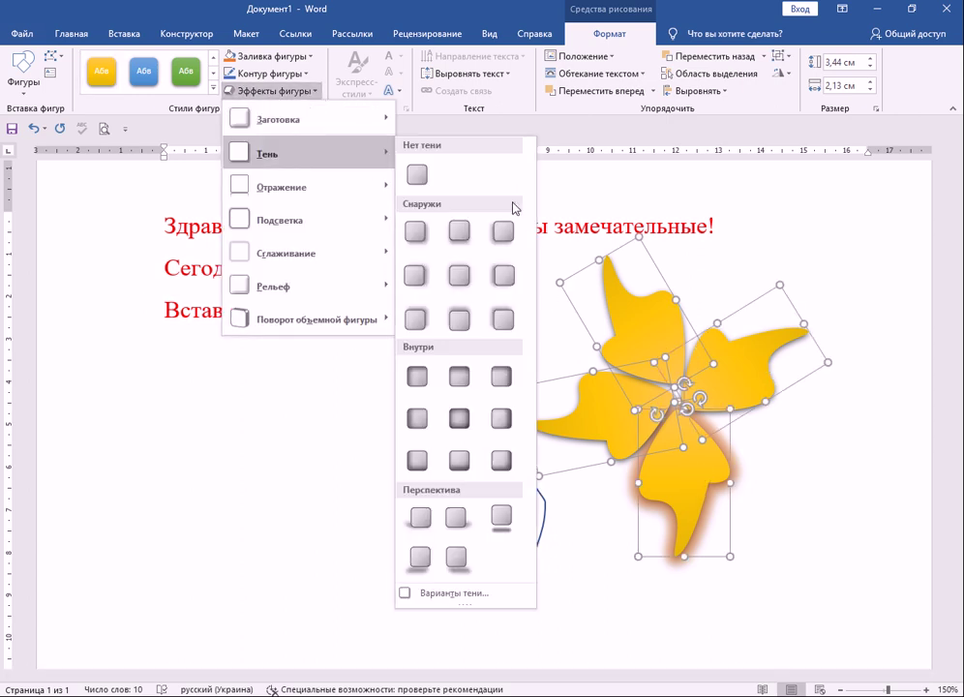
{"action": "left_click", "coordinate": [452, 376]}
Step: Set the petals' glow to No Glow
{"action": "left_click", "coordinate": [276, 91]}
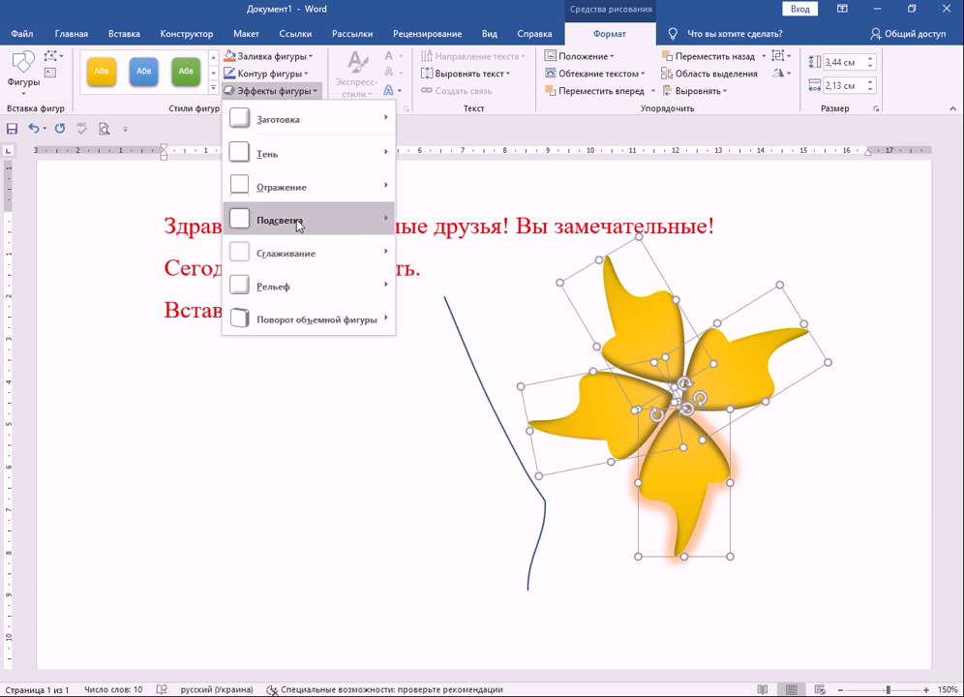
{"action": "mouse_move", "coordinate": [271, 221]}
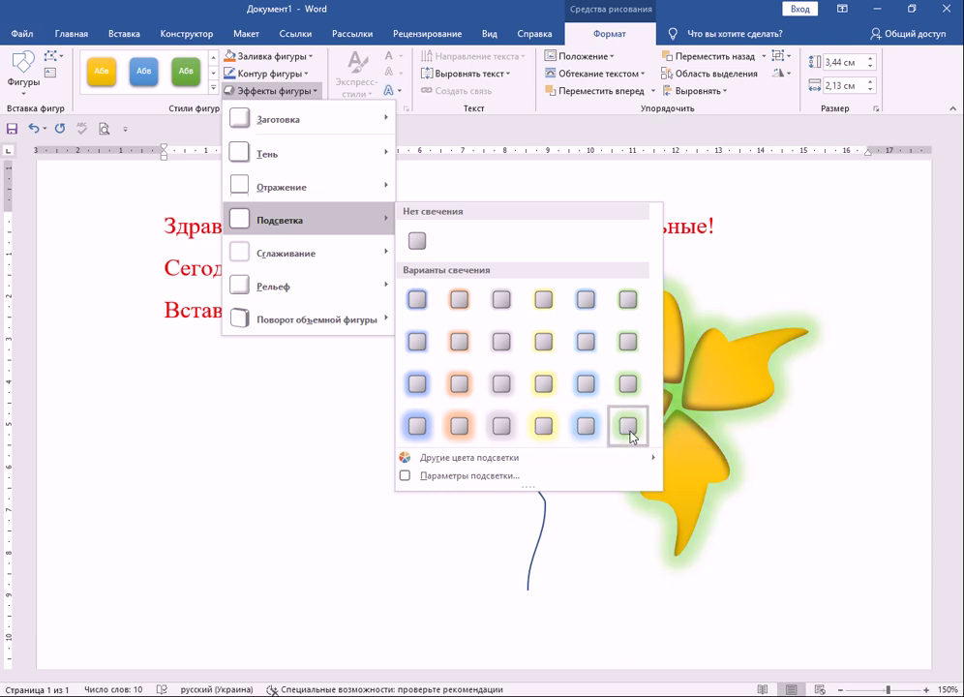
{"action": "left_click", "coordinate": [417, 240]}
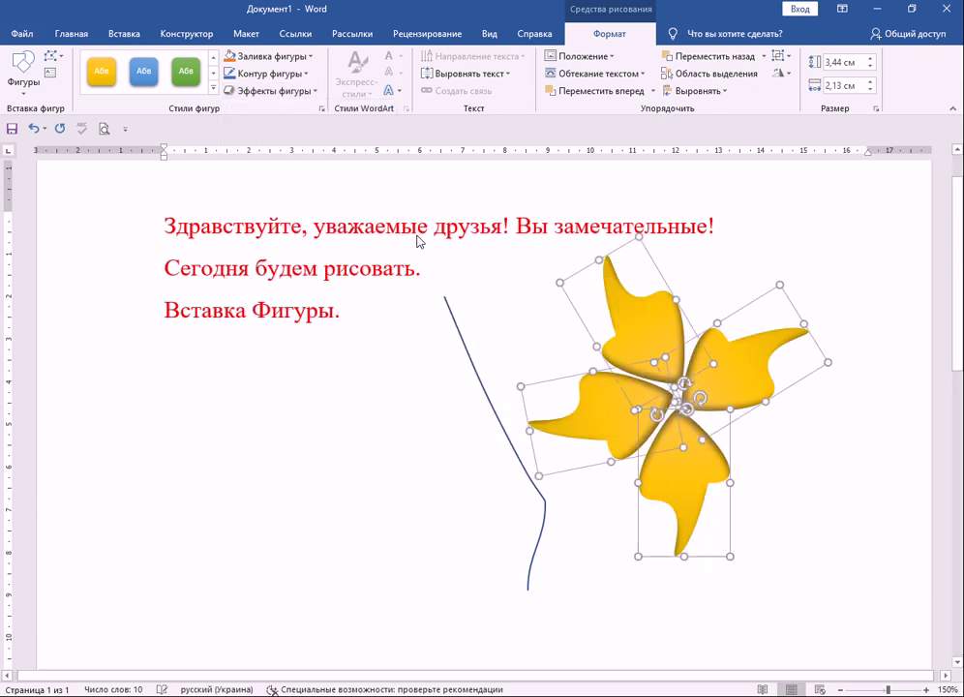
{"action": "left_click", "coordinate": [801, 505]}
Step: Fill all four selected petals with the light peach-orange theme colour
{"action": "left_click", "coordinate": [677, 460]}
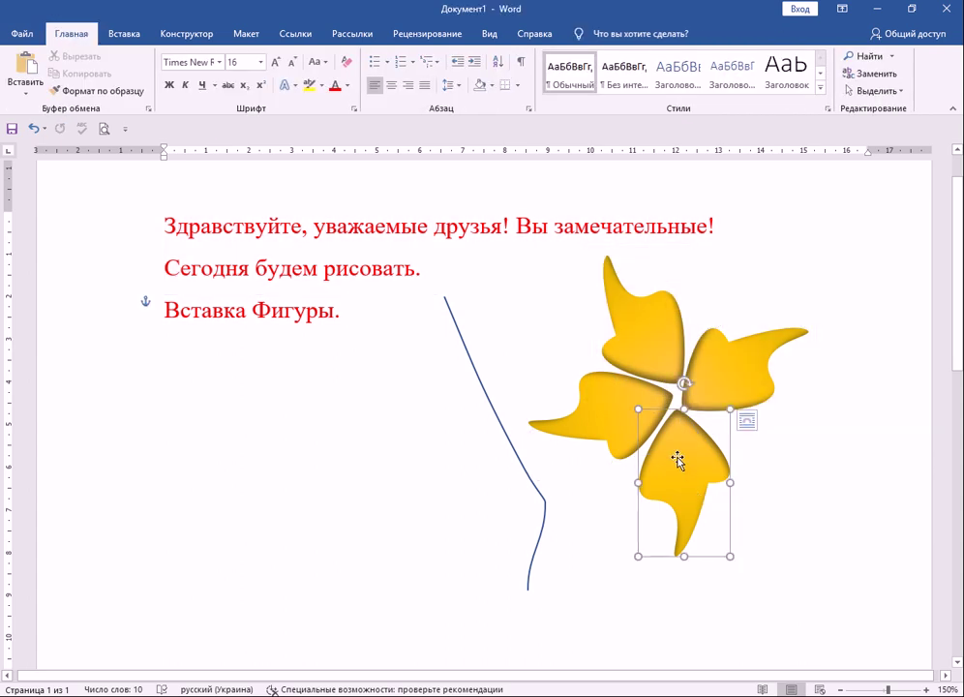
{"action": "left_click", "coordinate": [609, 400], "text": "shift"}
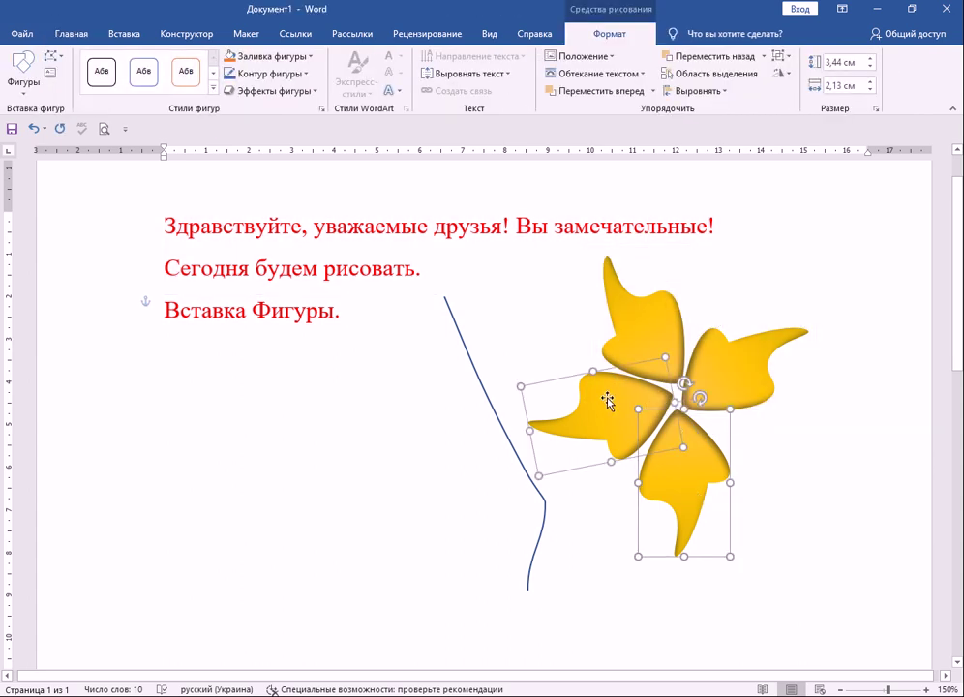
{"action": "left_click", "coordinate": [639, 331], "text": "shift"}
{"action": "left_click", "coordinate": [753, 367], "text": "shift"}
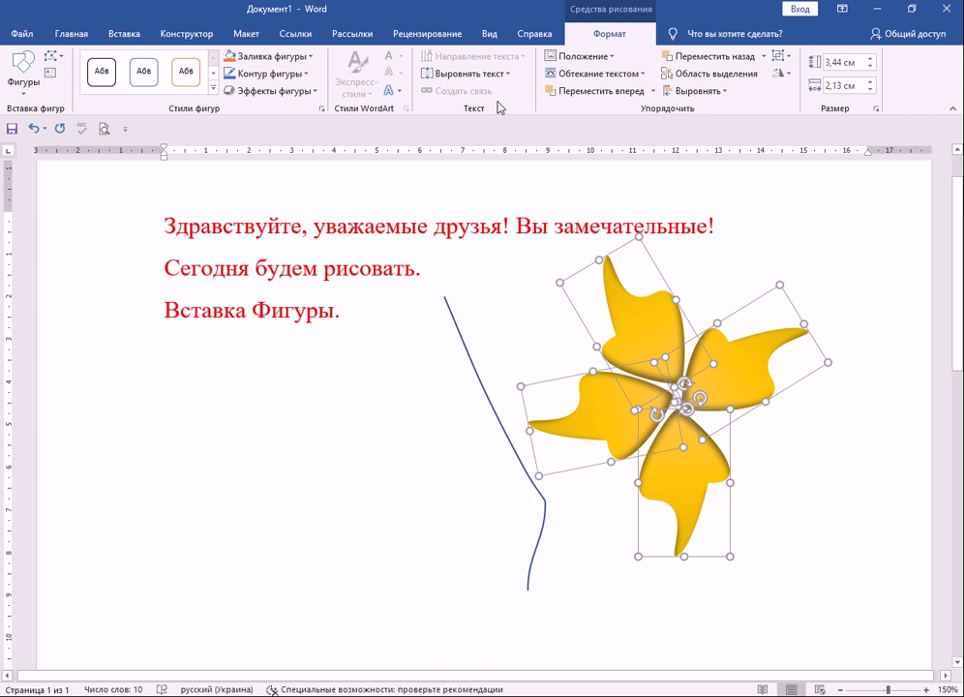
{"action": "left_click", "coordinate": [313, 58]}
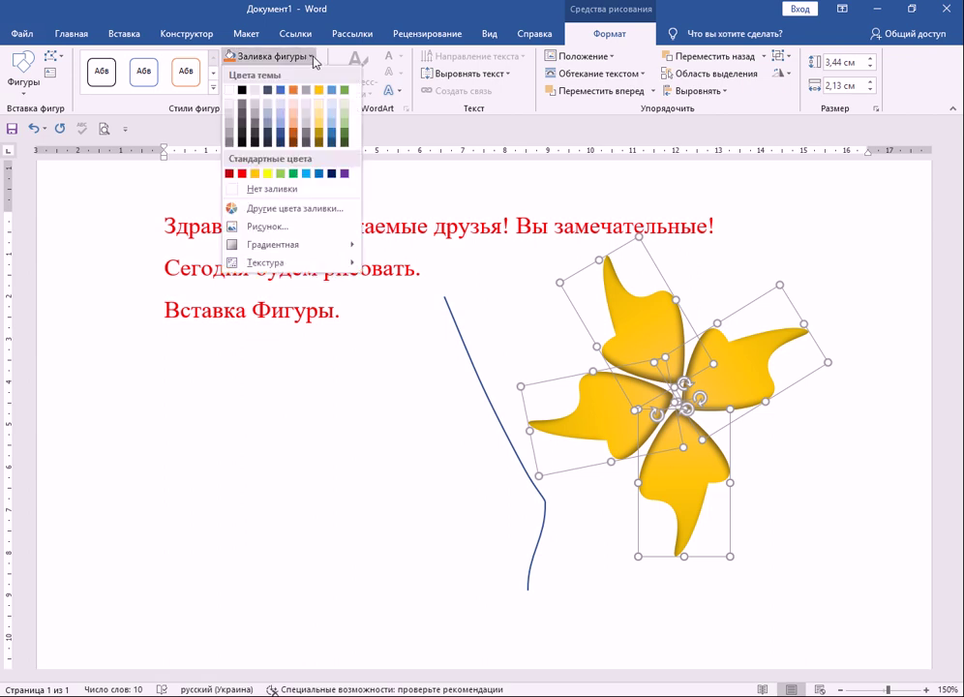
{"action": "left_click", "coordinate": [296, 131]}
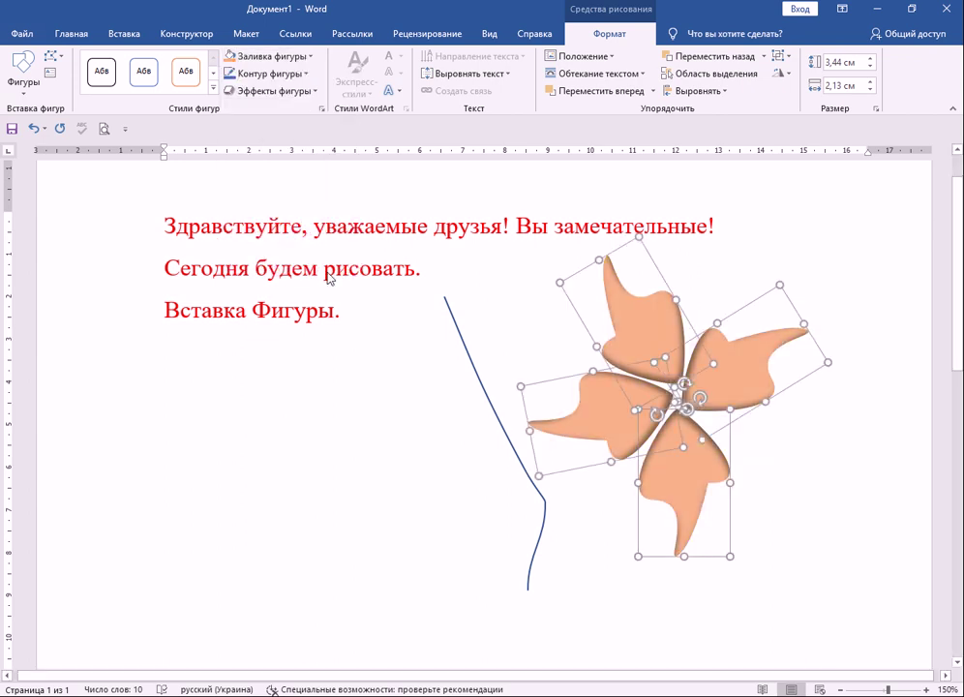
{"action": "left_click", "coordinate": [370, 454]}
Step: Reselect the top and right petals to start gathering the flower
{"action": "left_click", "coordinate": [613, 364]}
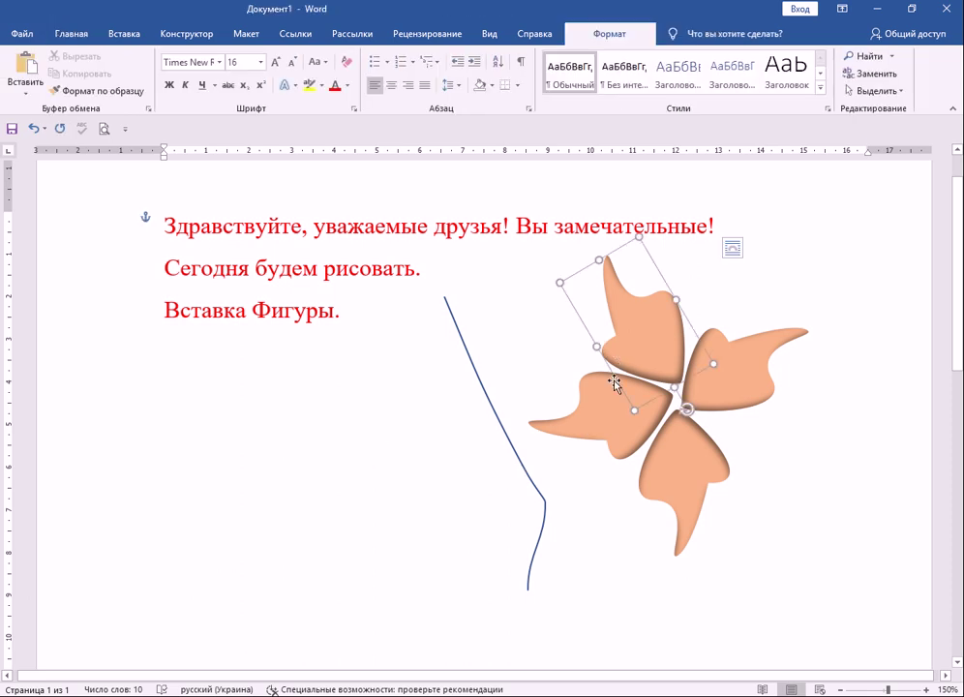
{"action": "key", "text": "Escape"}
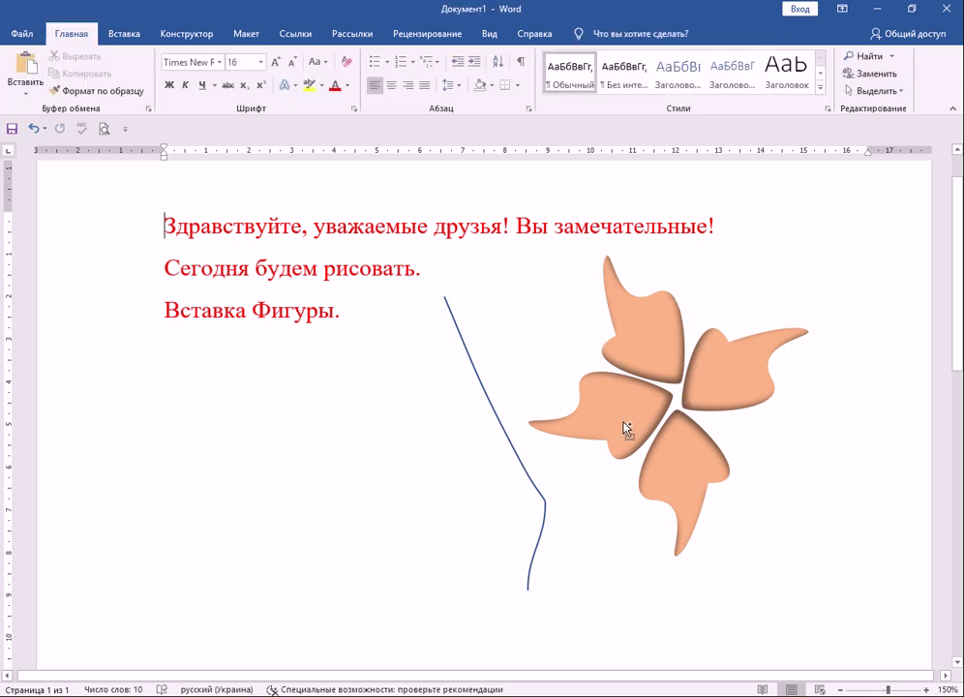
{"action": "left_click", "coordinate": [623, 424]}
{"action": "left_click", "coordinate": [652, 339]}
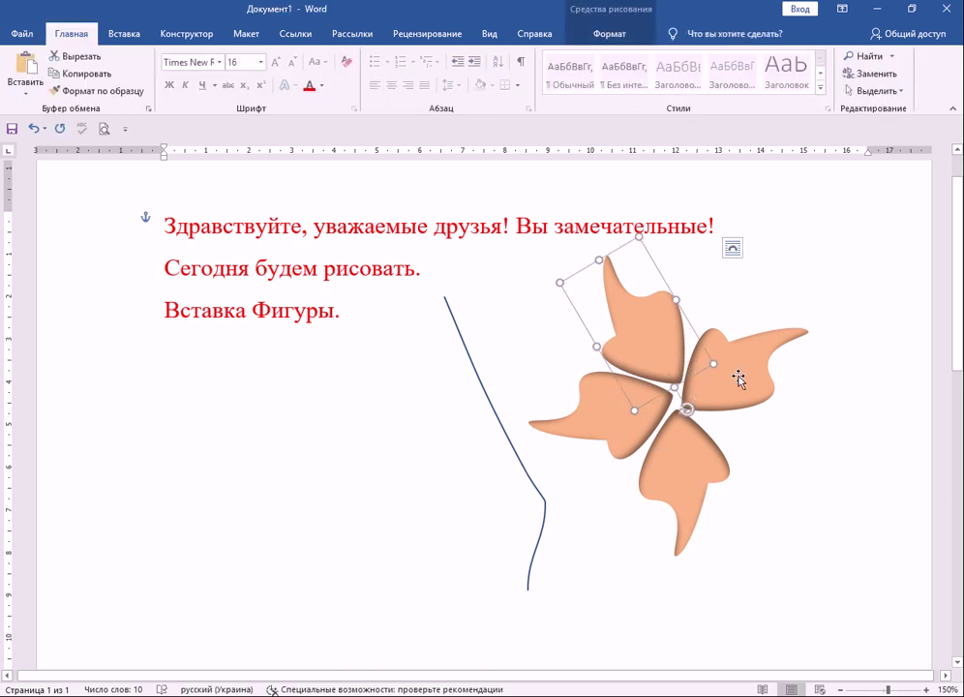
{"action": "left_click", "coordinate": [738, 379], "text": "shift"}
Step: Add the bottom and left petals to the selection and group all four
{"action": "left_click", "coordinate": [687, 483], "text": "shift"}
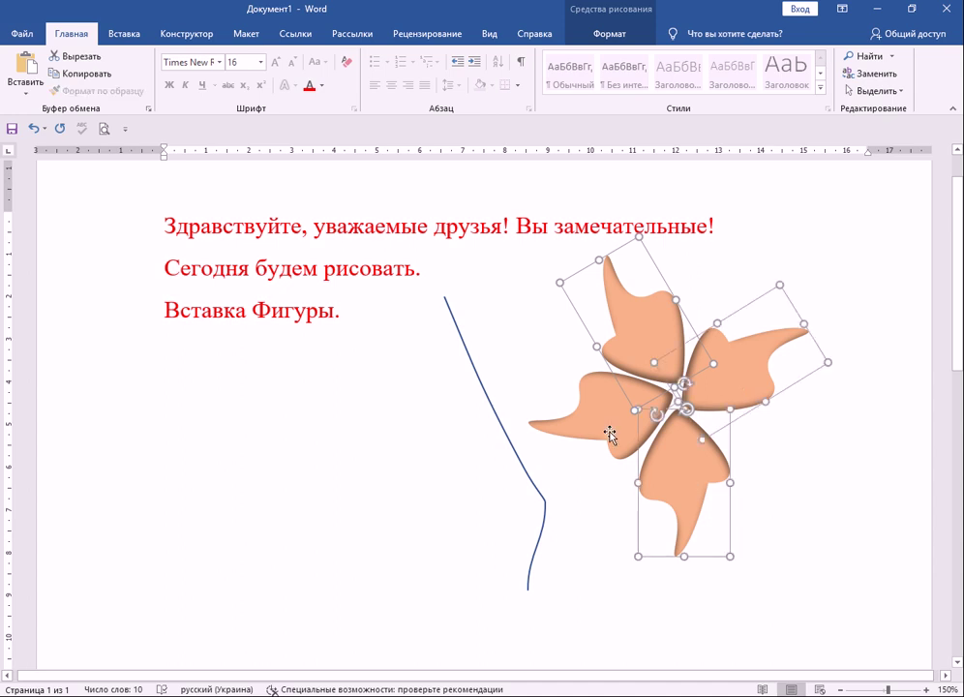
{"action": "left_click", "coordinate": [609, 429], "text": "shift"}
{"action": "right_click", "coordinate": [607, 431]}
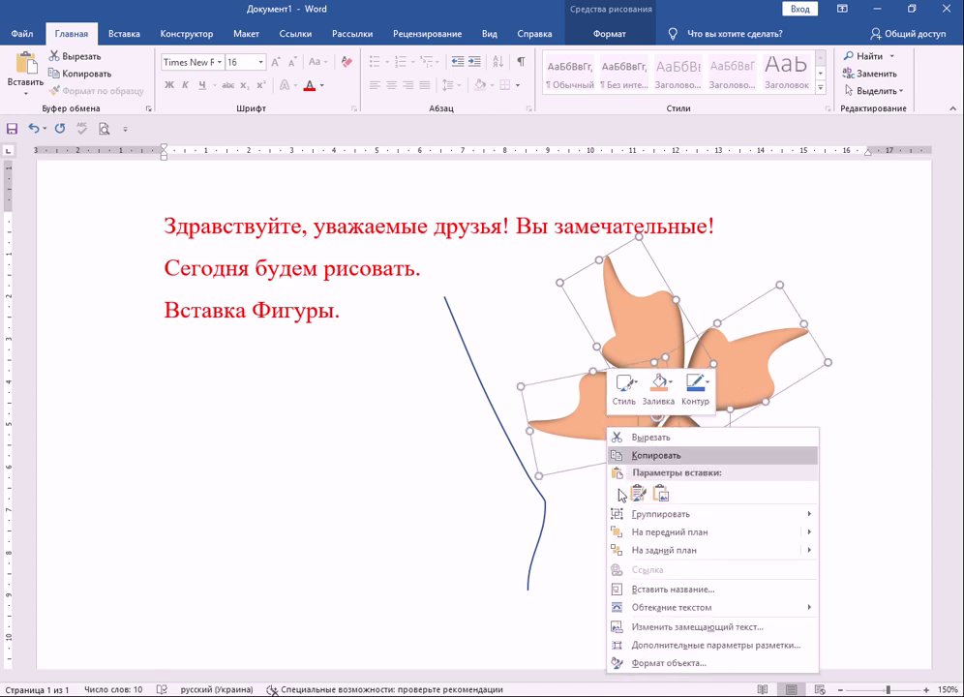
{"action": "mouse_move", "coordinate": [681, 518]}
{"action": "left_click", "coordinate": [856, 514]}
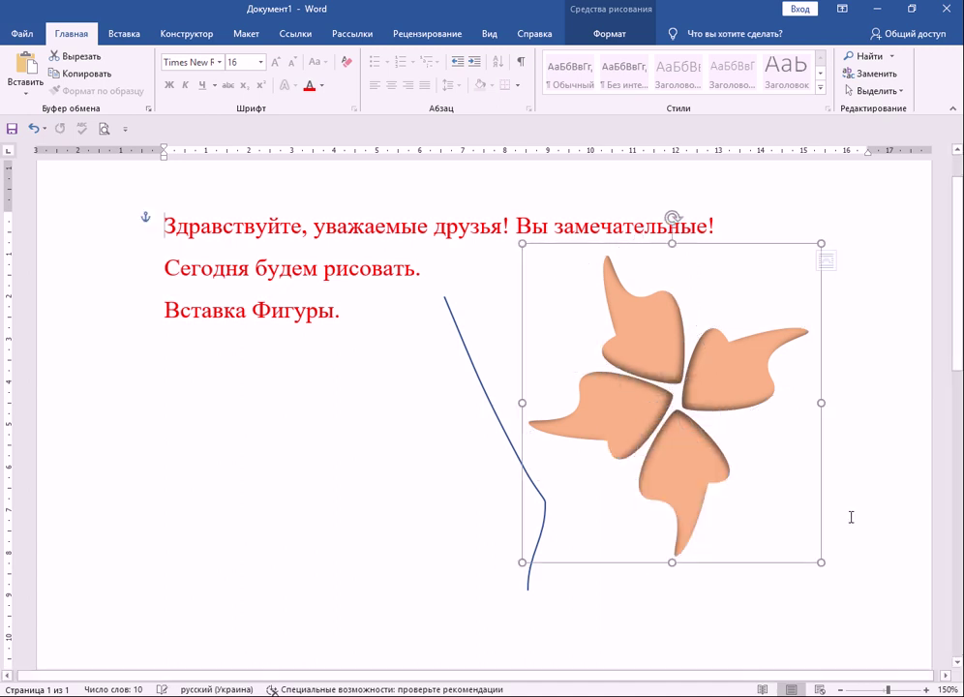
{"action": "left_click", "coordinate": [731, 566]}
Step: Shrink the petal group and place it atop the stem
{"action": "left_click", "coordinate": [676, 508]}
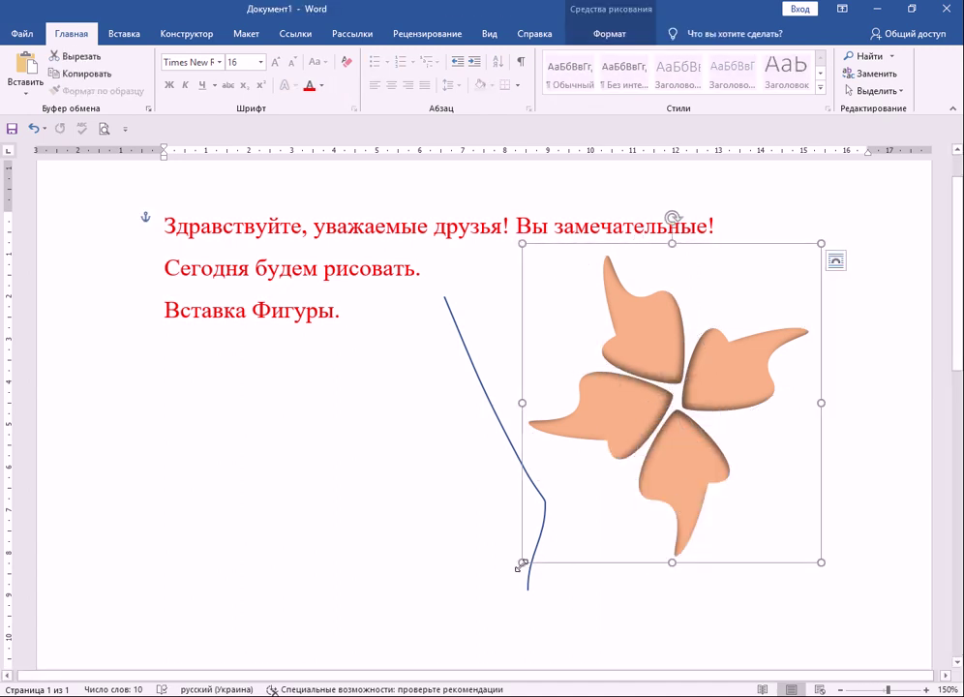
{"action": "left_click_drag", "start_coordinate": [521, 563], "coordinate": [675, 395]}
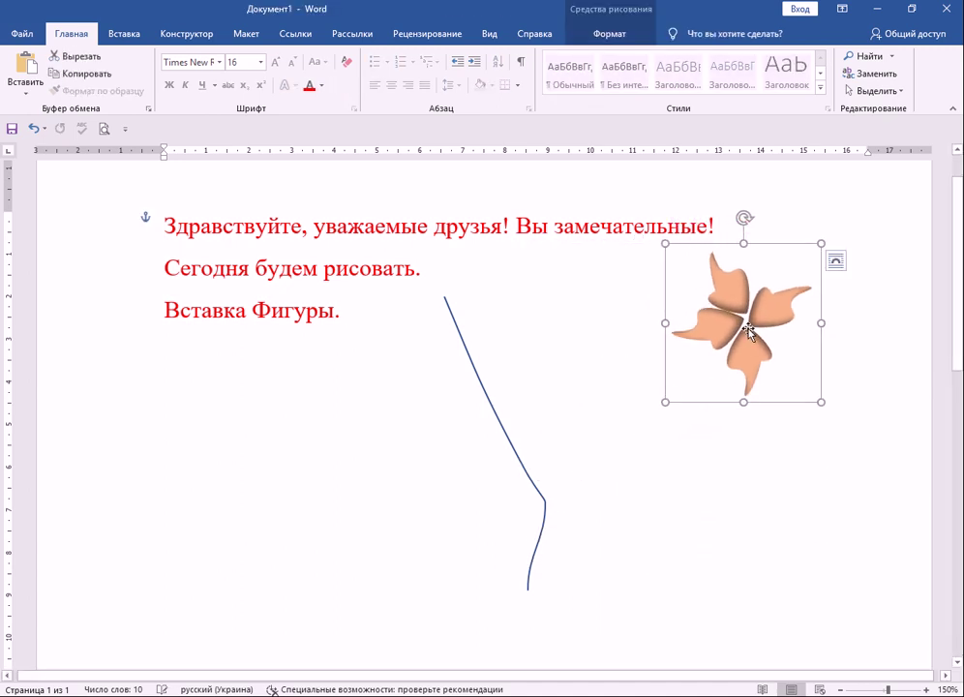
{"action": "left_click_drag", "start_coordinate": [745, 327], "coordinate": [608, 340]}
Step: Restyle the curved stem line as a thick green line
{"action": "left_click", "coordinate": [491, 408]}
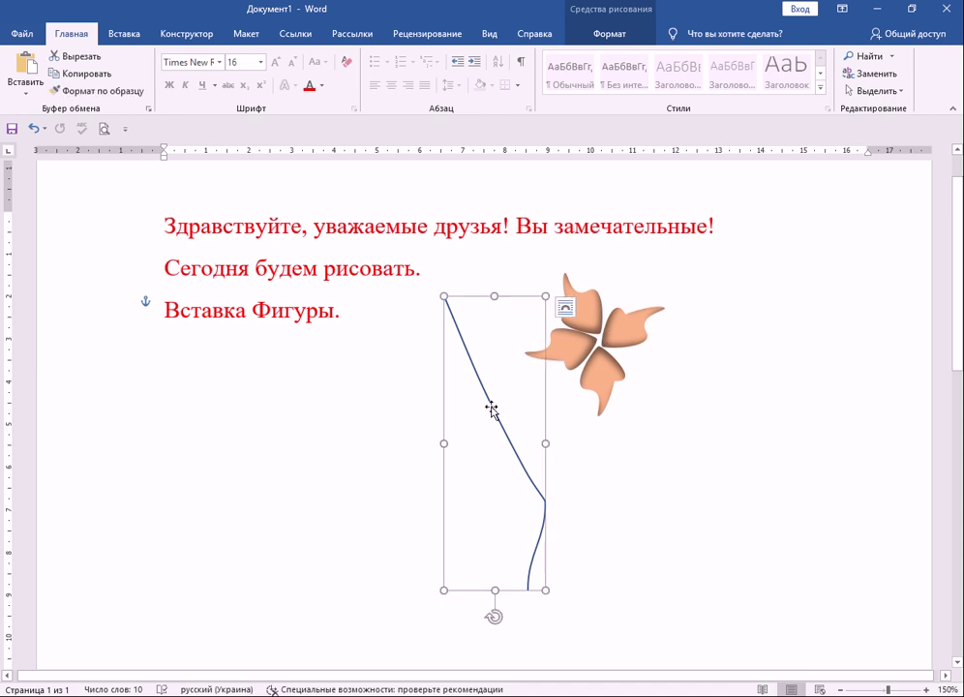
{"action": "double_click", "coordinate": [492, 407]}
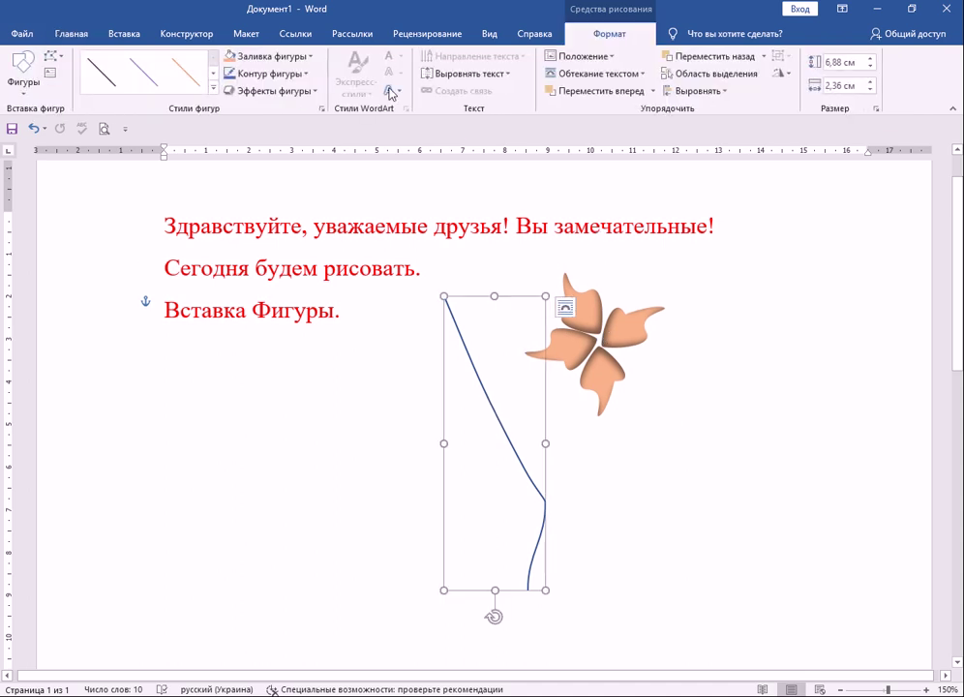
{"action": "left_click", "coordinate": [211, 92]}
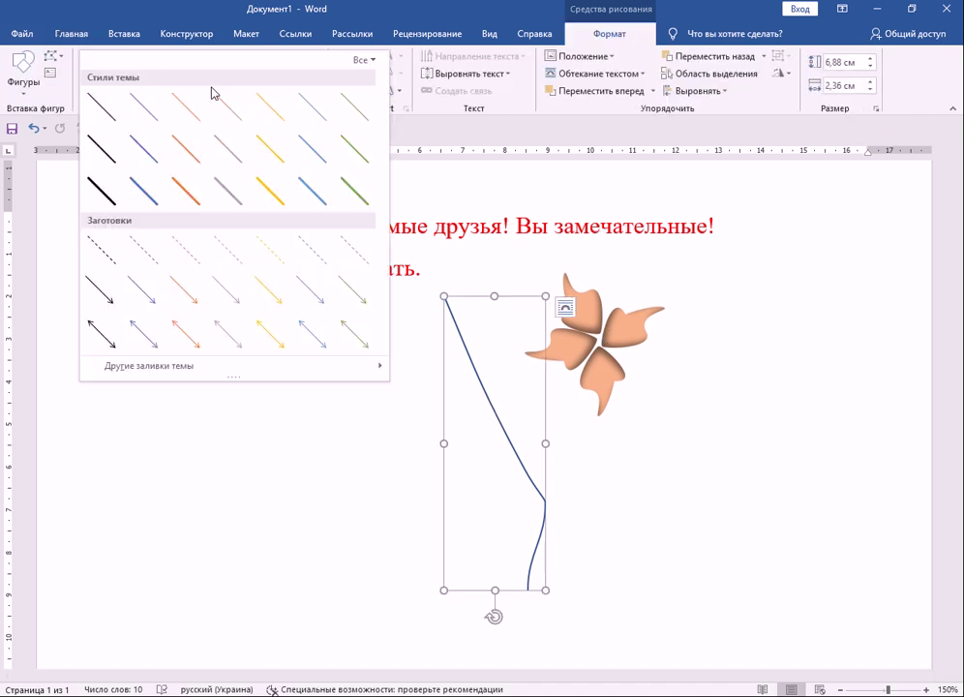
{"action": "left_click", "coordinate": [353, 191]}
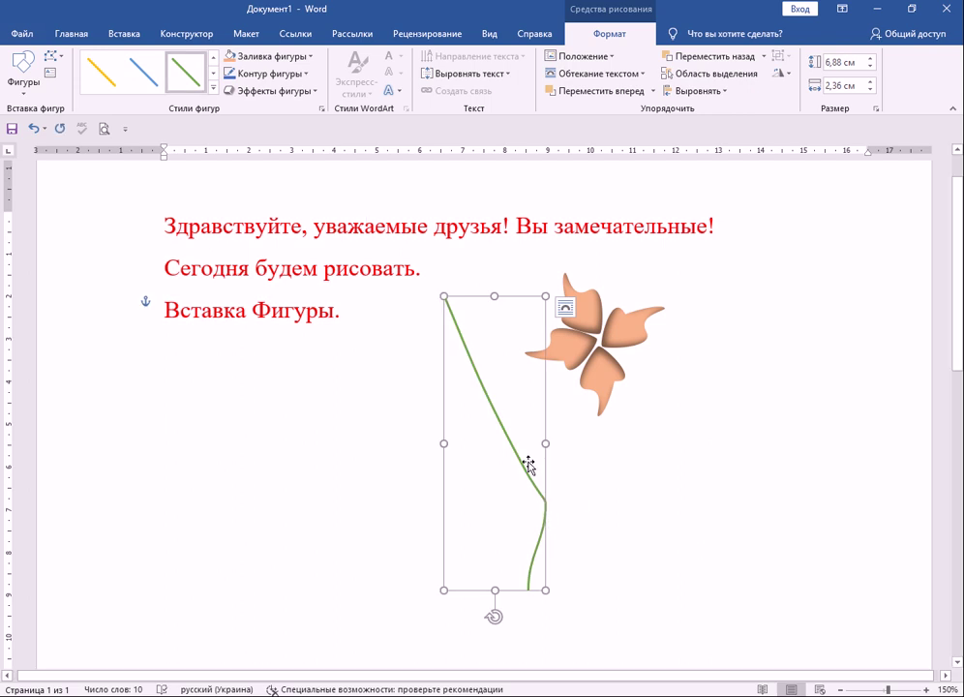
Step: Move the green stem under the flower and send it behind the flower head
{"action": "left_click_drag", "start_coordinate": [521, 465], "coordinate": [679, 531]}
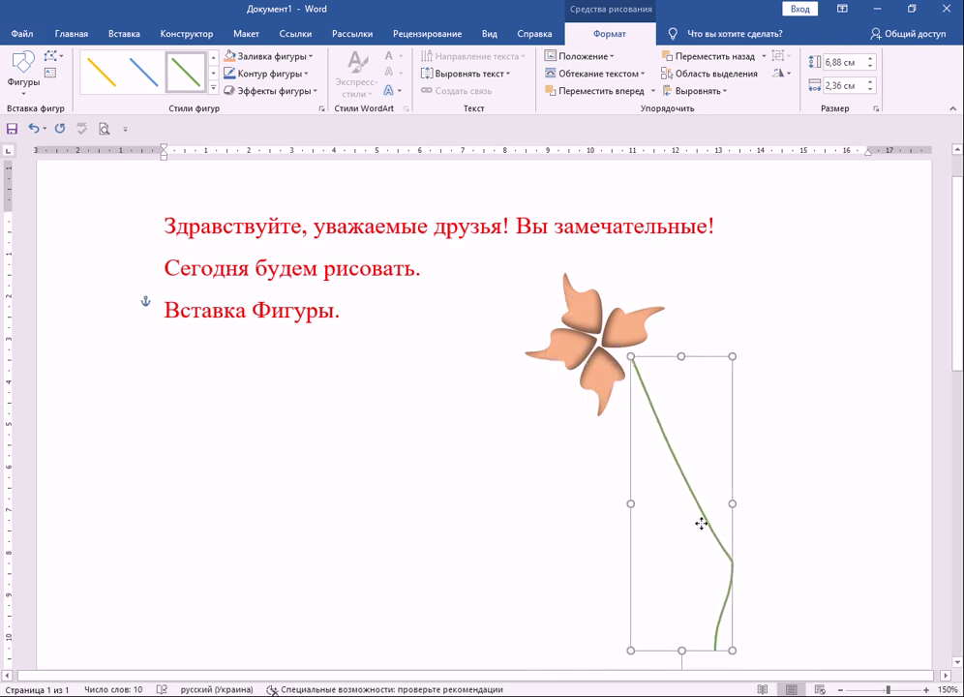
{"action": "right_click", "coordinate": [677, 528]}
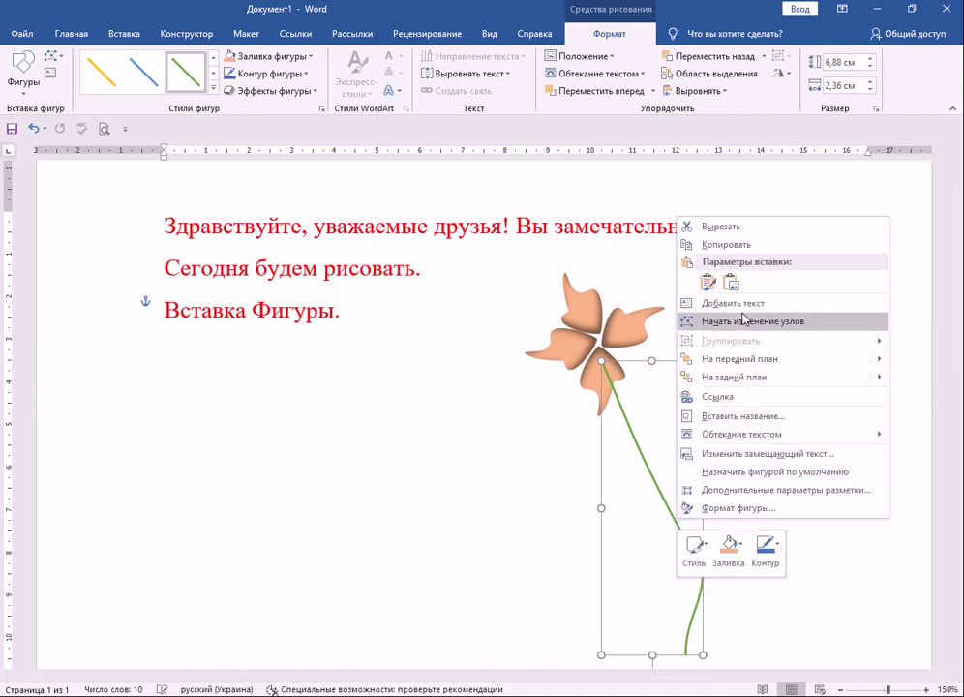
{"action": "left_click", "coordinate": [754, 378]}
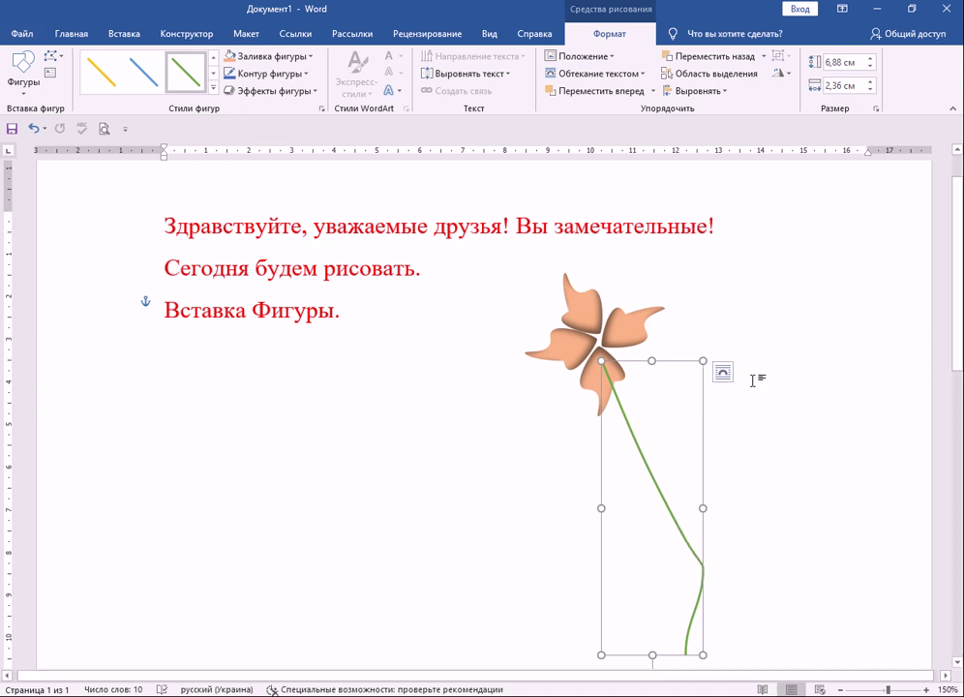
{"action": "left_click", "coordinate": [723, 372]}
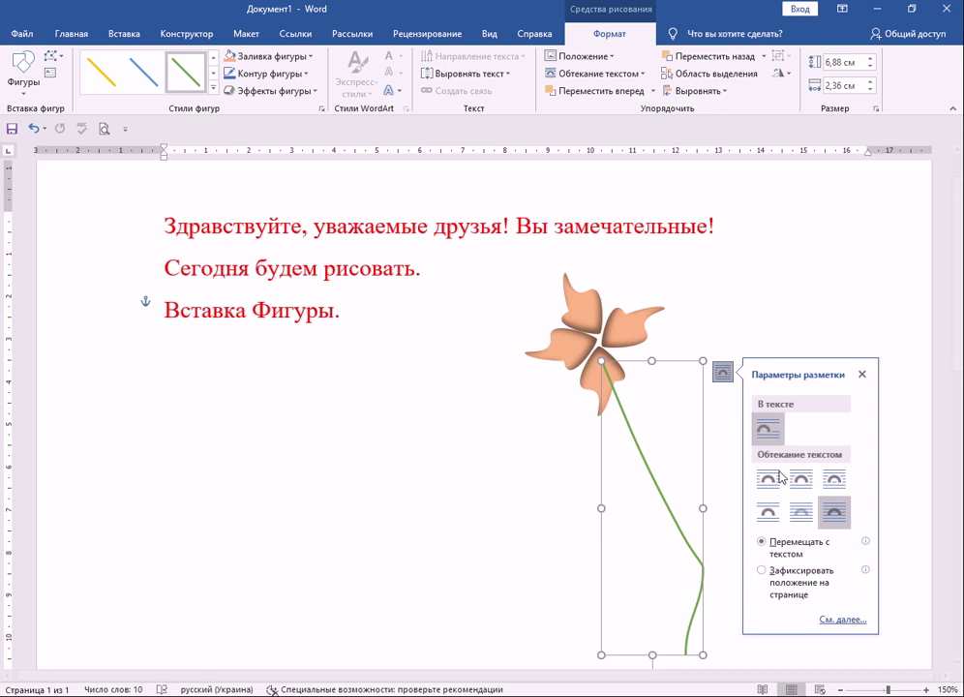
{"action": "left_click", "coordinate": [751, 318]}
Step: Shrink the stem to about 3.56 × 1.18 cm, sitting directly beneath the petals
{"action": "left_click", "coordinate": [695, 629]}
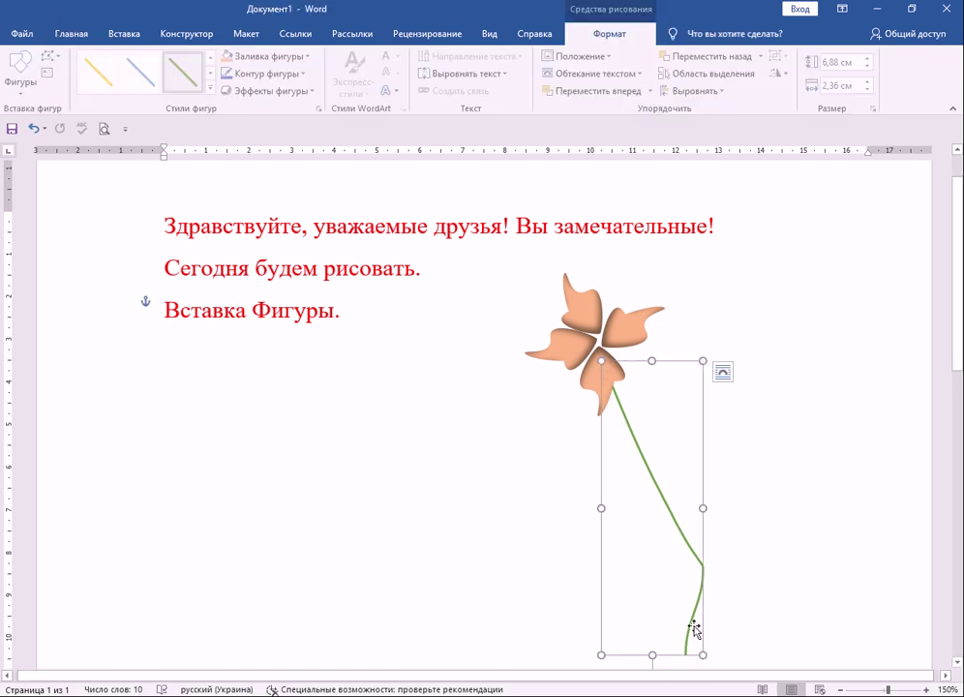
{"action": "left_click_drag", "start_coordinate": [654, 656], "coordinate": [652, 513]}
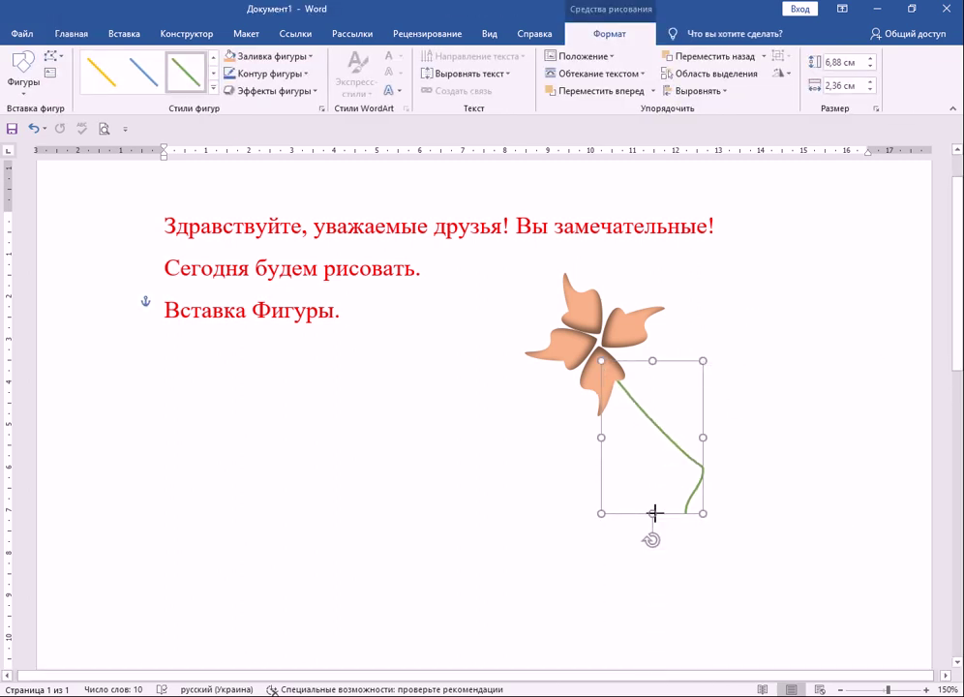
{"action": "left_click_drag", "start_coordinate": [704, 438], "coordinate": [635, 425]}
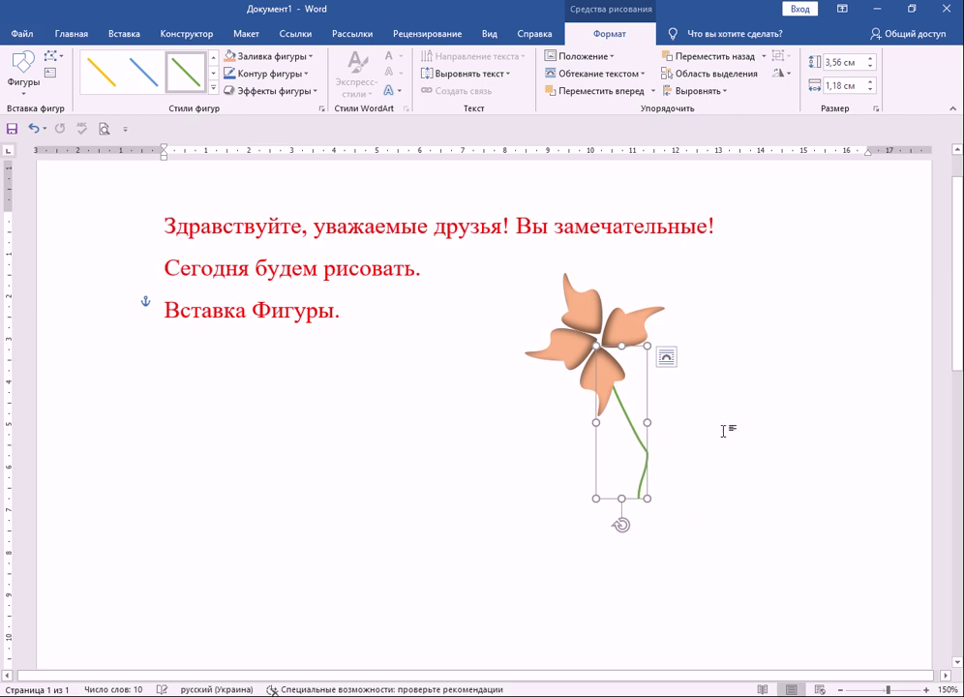
{"action": "left_click", "coordinate": [739, 504]}
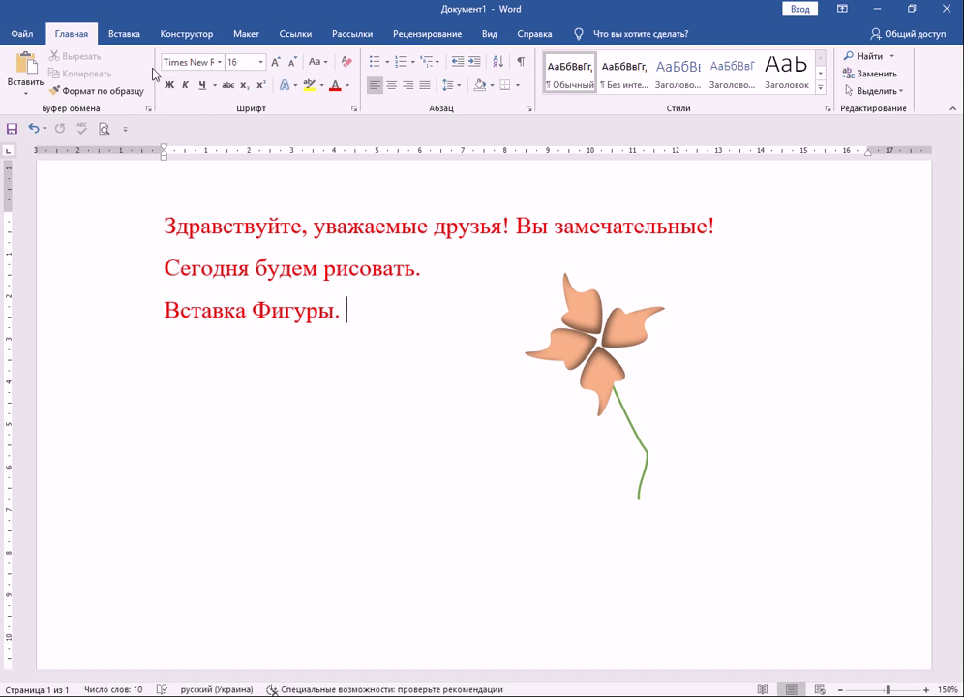
Step: Draw a Moon crescent below and left of the flower and give it a green shape style
{"action": "left_click", "coordinate": [133, 34]}
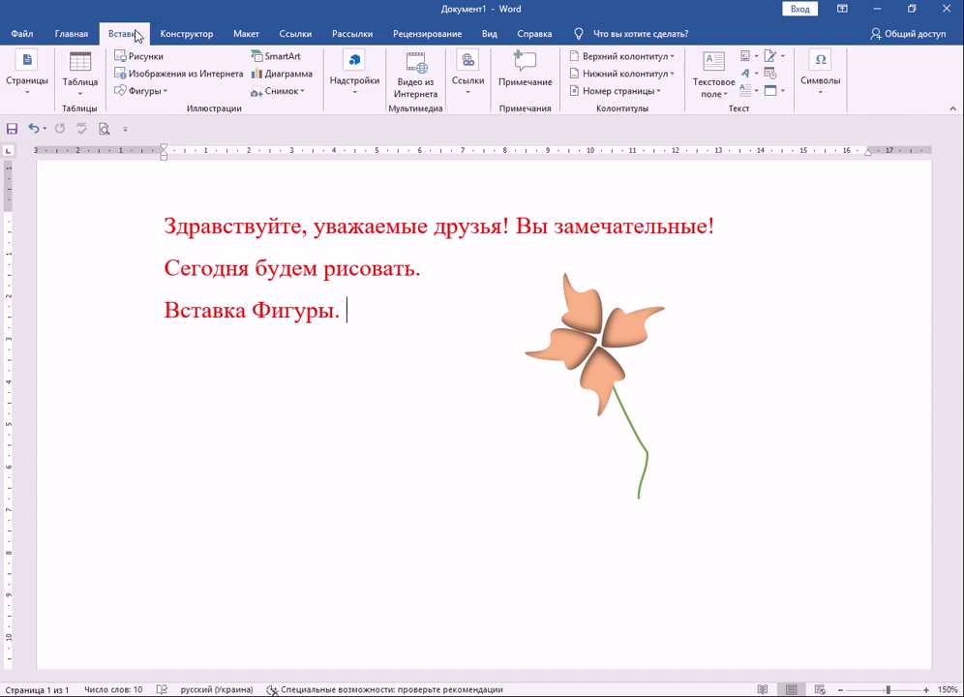
{"action": "left_click", "coordinate": [137, 91]}
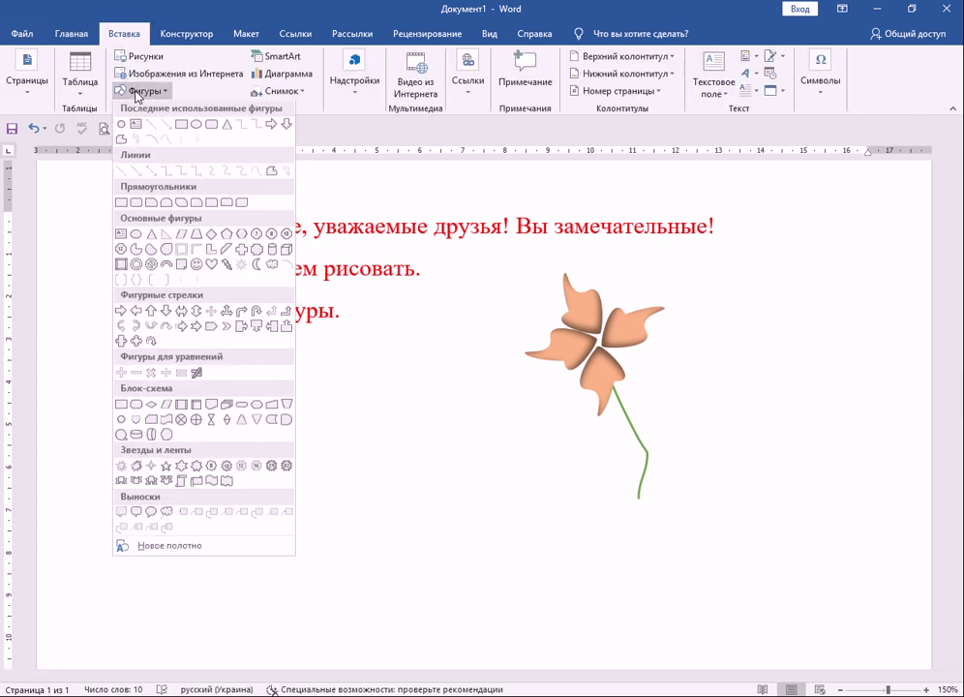
{"action": "left_click", "coordinate": [253, 266]}
{"action": "left_click_drag", "start_coordinate": [454, 416], "coordinate": [531, 543]}
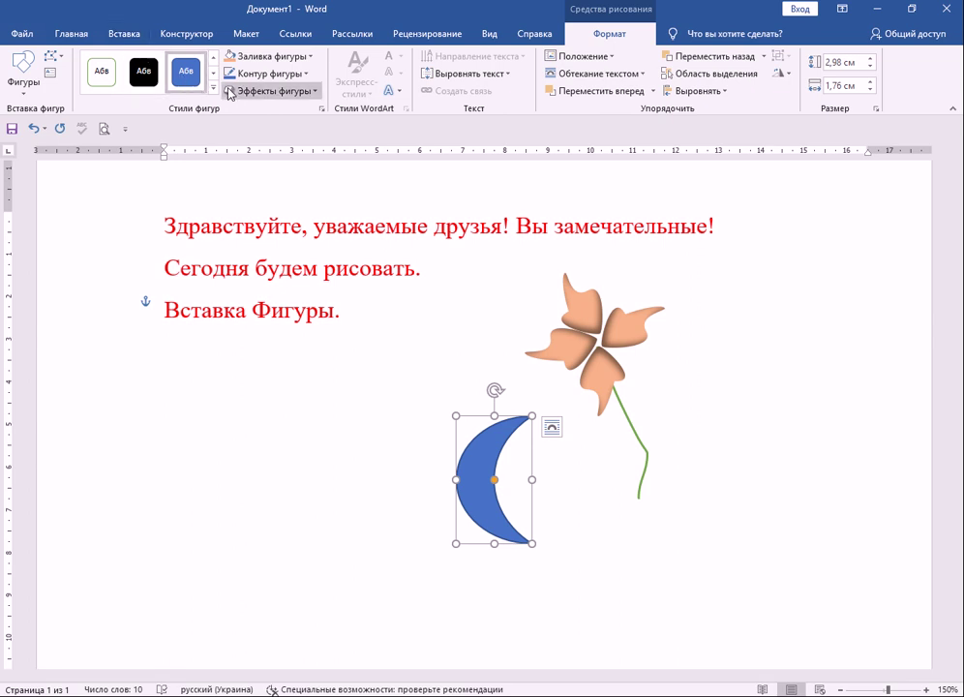
{"action": "left_click", "coordinate": [213, 89]}
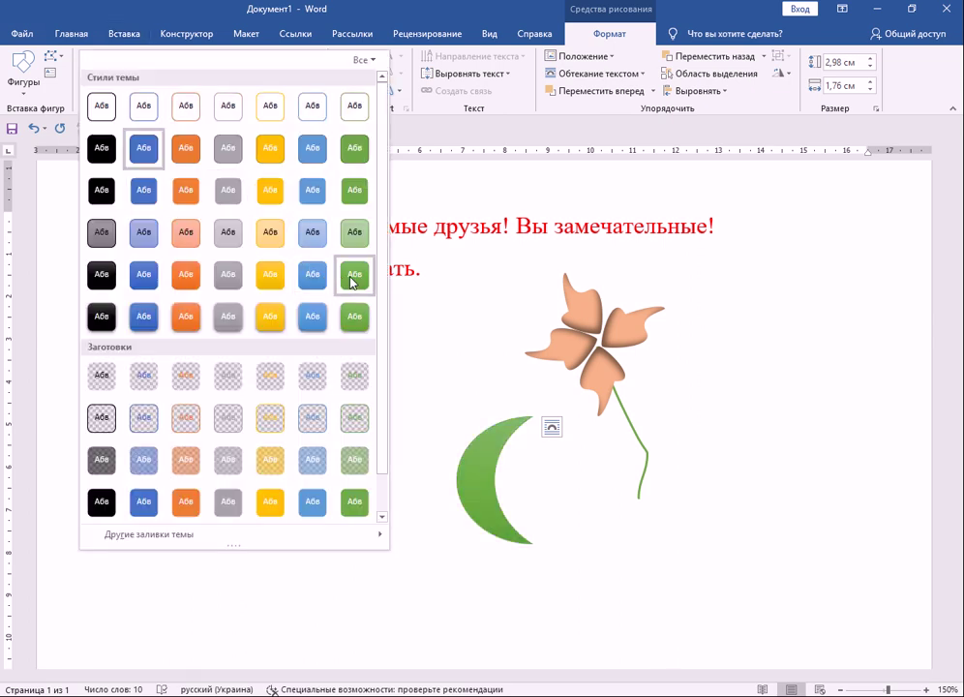
{"action": "left_click", "coordinate": [354, 276]}
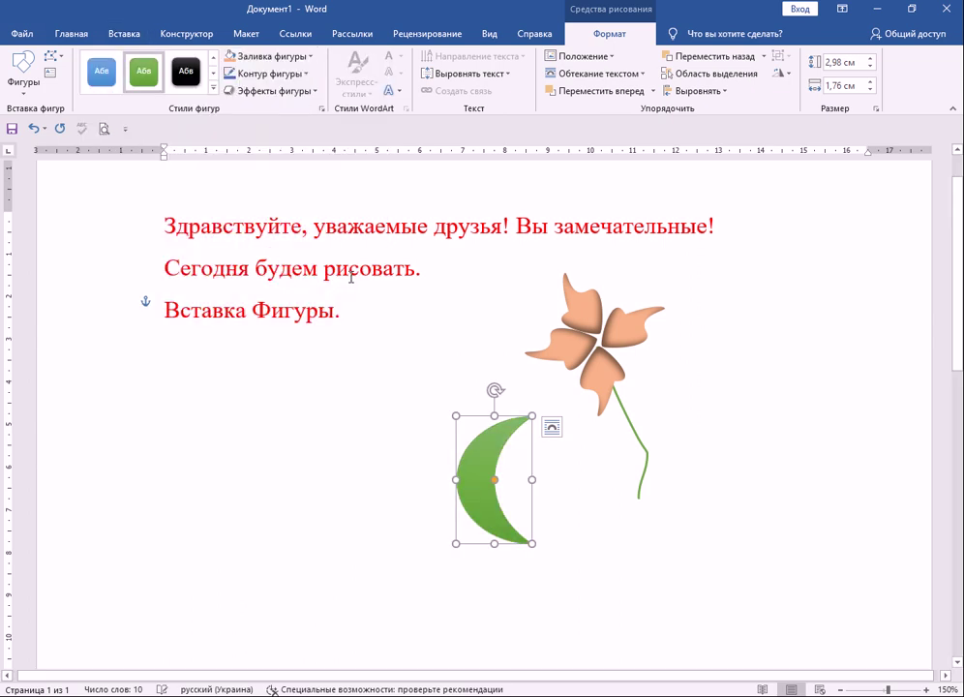
Step: Edit the crescent's points, pulling its top and bottom vertices into a long curved leaf
{"action": "left_click", "coordinate": [49, 58]}
{"action": "left_click", "coordinate": [87, 95]}
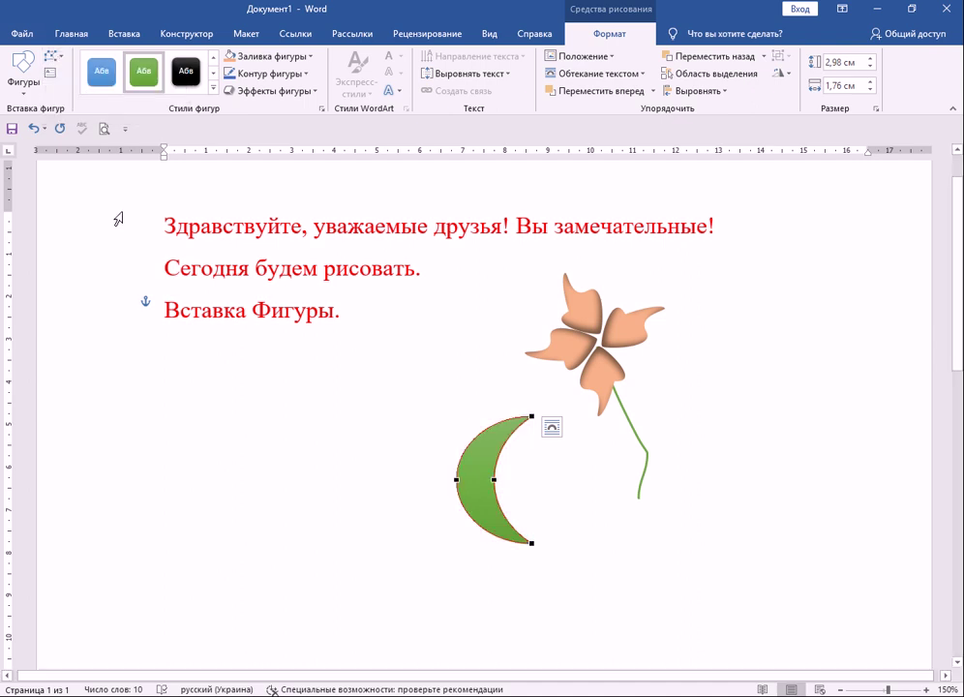
{"action": "left_click_drag", "start_coordinate": [533, 416], "coordinate": [452, 383]}
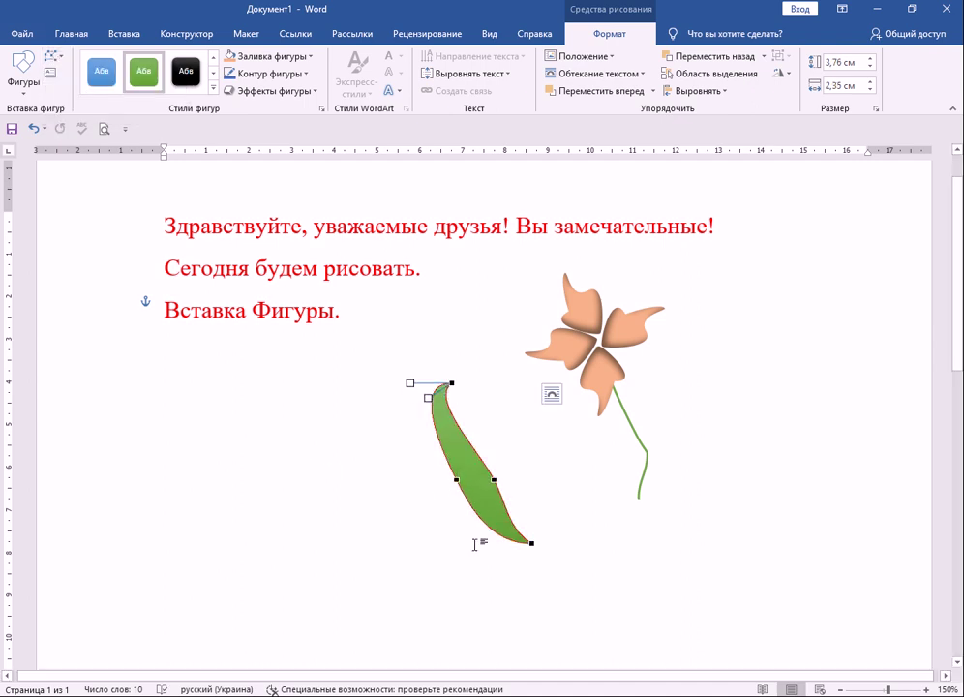
{"action": "mouse_move", "coordinate": [532, 545]}
{"action": "left_mouse_down"}
{"action": "mouse_move", "coordinate": [499, 586]}
{"action": "mouse_move", "coordinate": [468, 603]}
{"action": "left_mouse_up"}
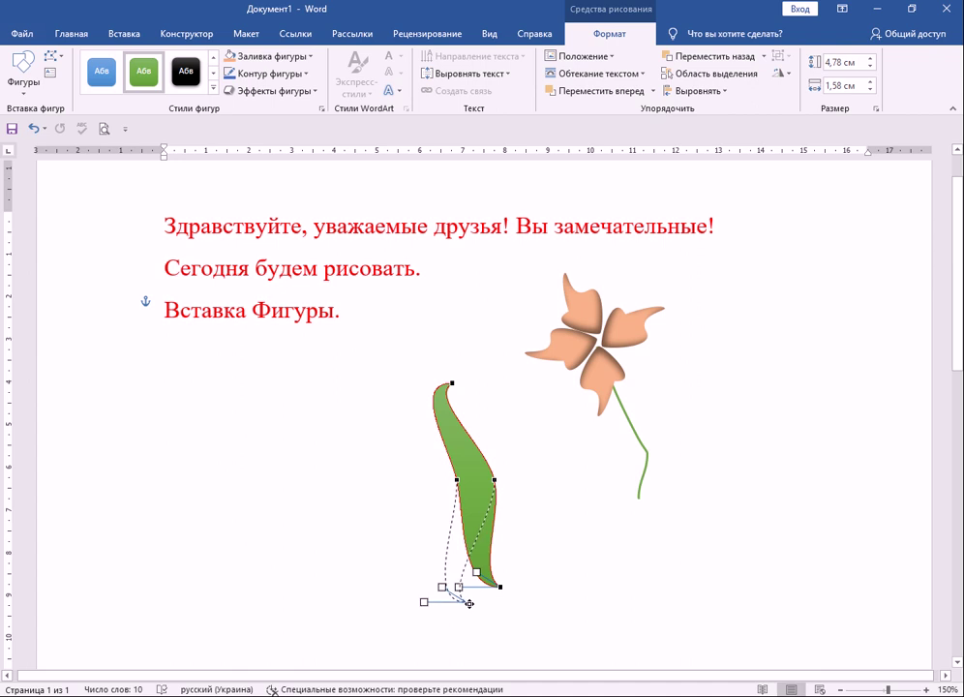
Step: Move the green leaf up against the flower stem
{"action": "left_click", "coordinate": [359, 471]}
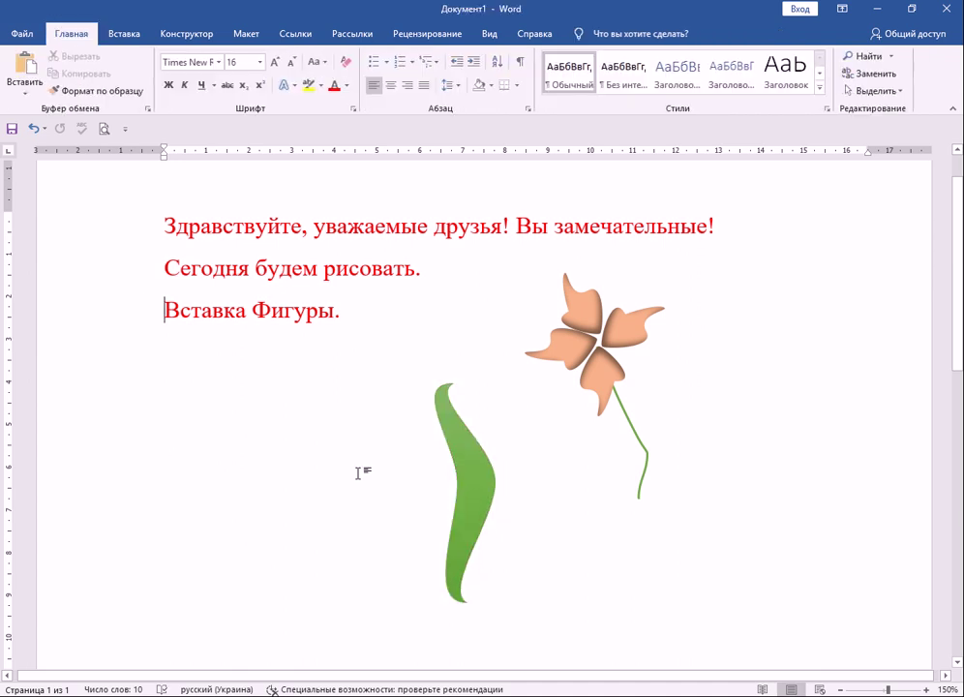
{"action": "left_click", "coordinate": [470, 498]}
{"action": "left_click_drag", "start_coordinate": [467, 512], "coordinate": [694, 426]}
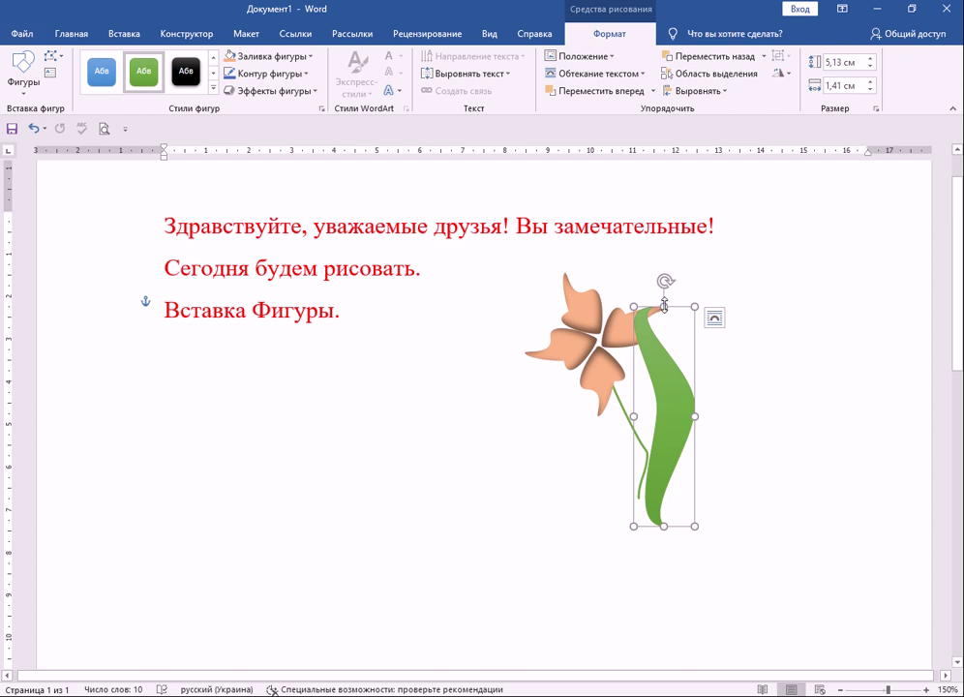
Step: Make the leaf shorter and slimmer, about 3.85 × 0.79 cm
{"action": "left_click_drag", "start_coordinate": [664, 306], "coordinate": [663, 361]}
{"action": "left_click_drag", "start_coordinate": [699, 447], "coordinate": [638, 462]}
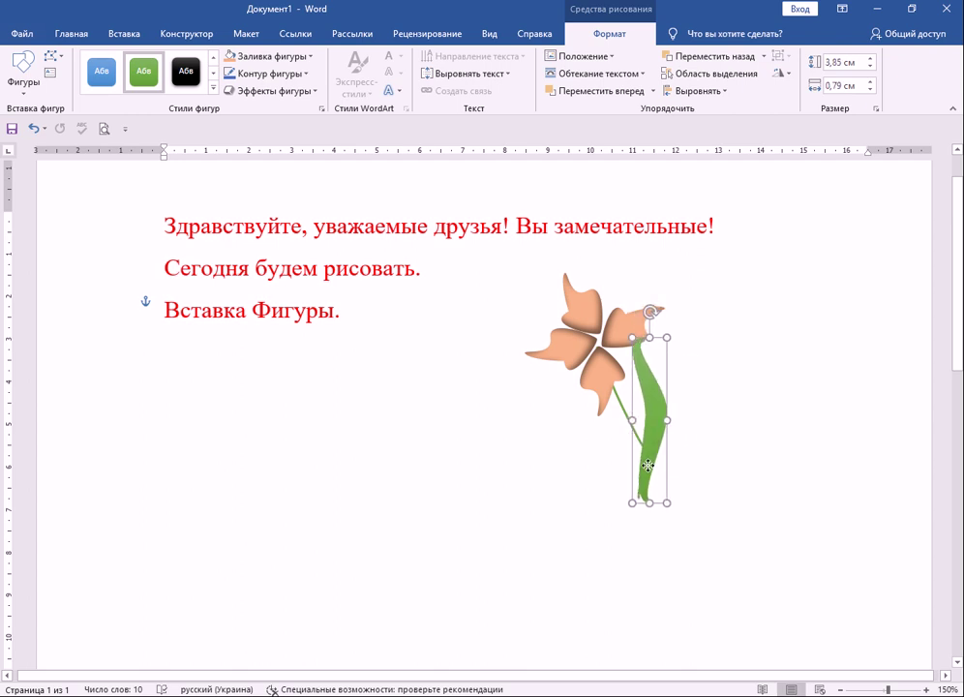
{"action": "left_click", "coordinate": [721, 475]}
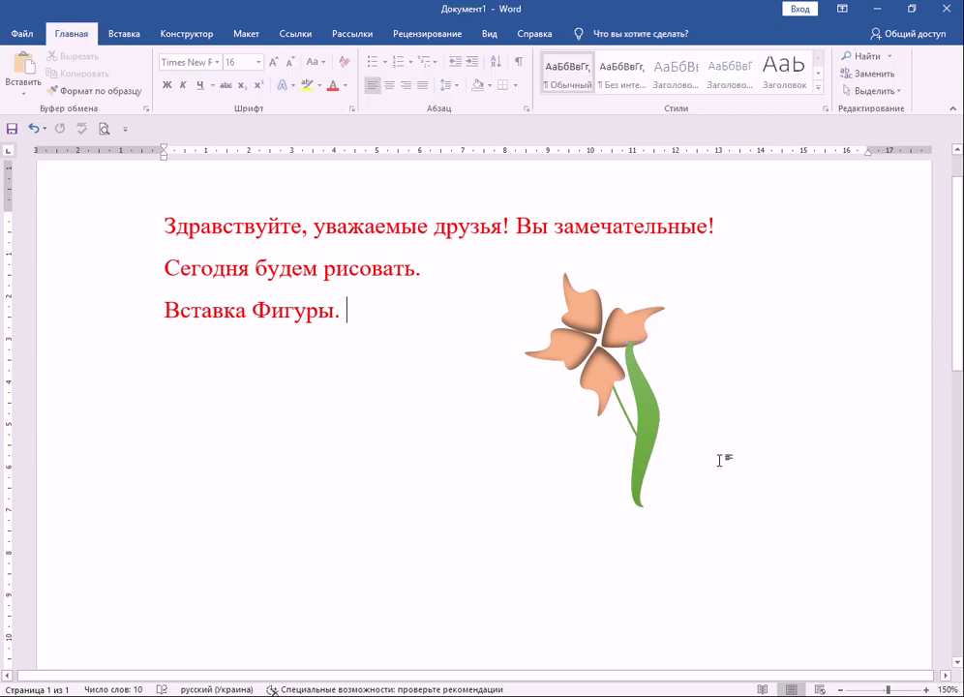
{"action": "left_click", "coordinate": [658, 423]}
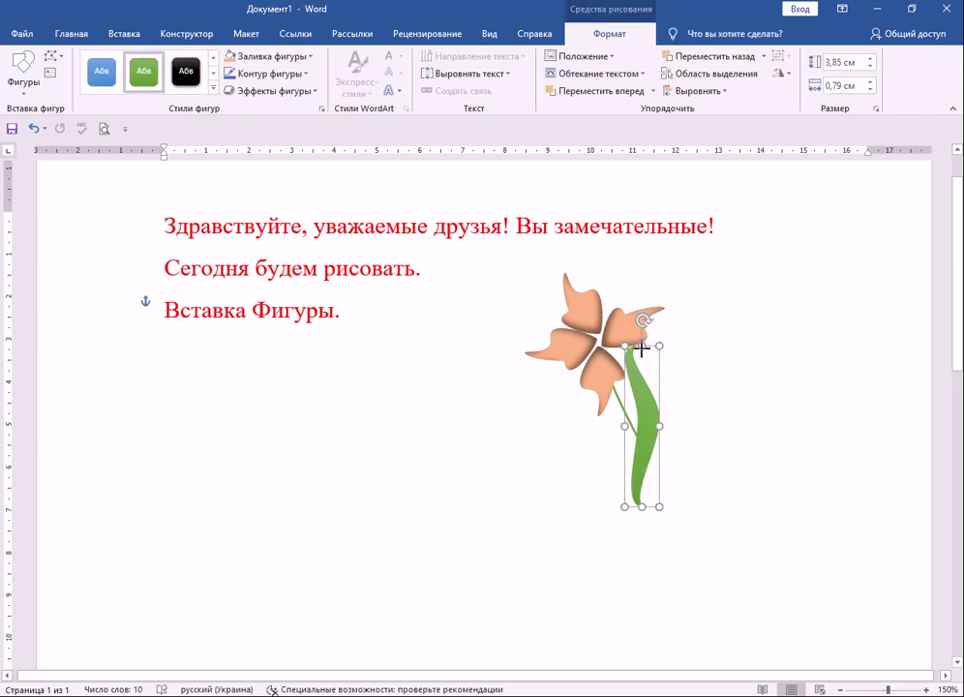
{"action": "left_click_drag", "start_coordinate": [641, 339], "coordinate": [642, 360]}
{"action": "left_click", "coordinate": [728, 448]}
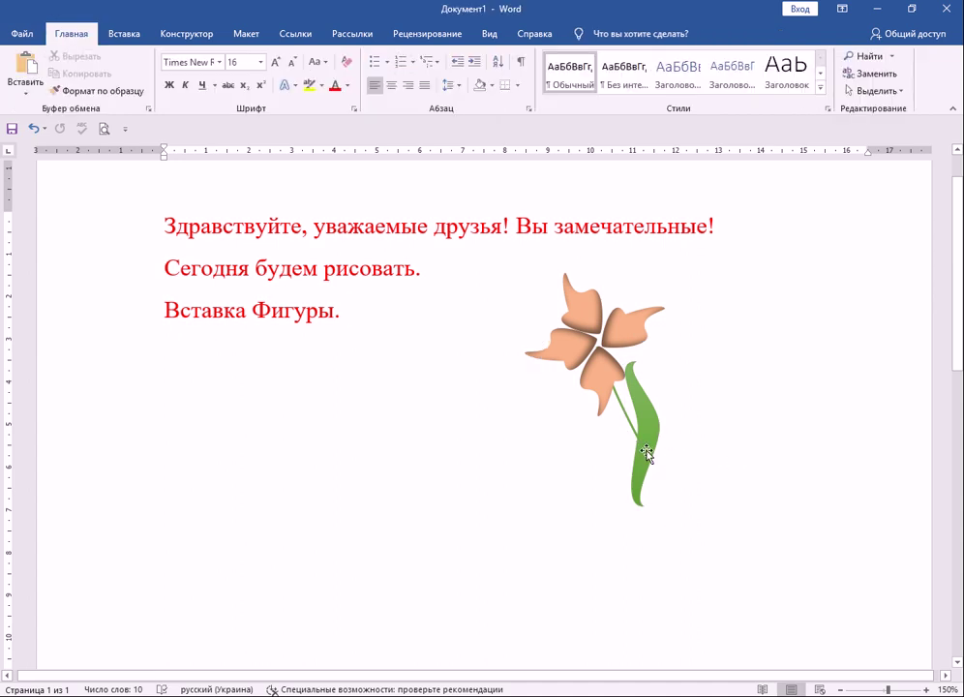
{"action": "left_click", "coordinate": [645, 452]}
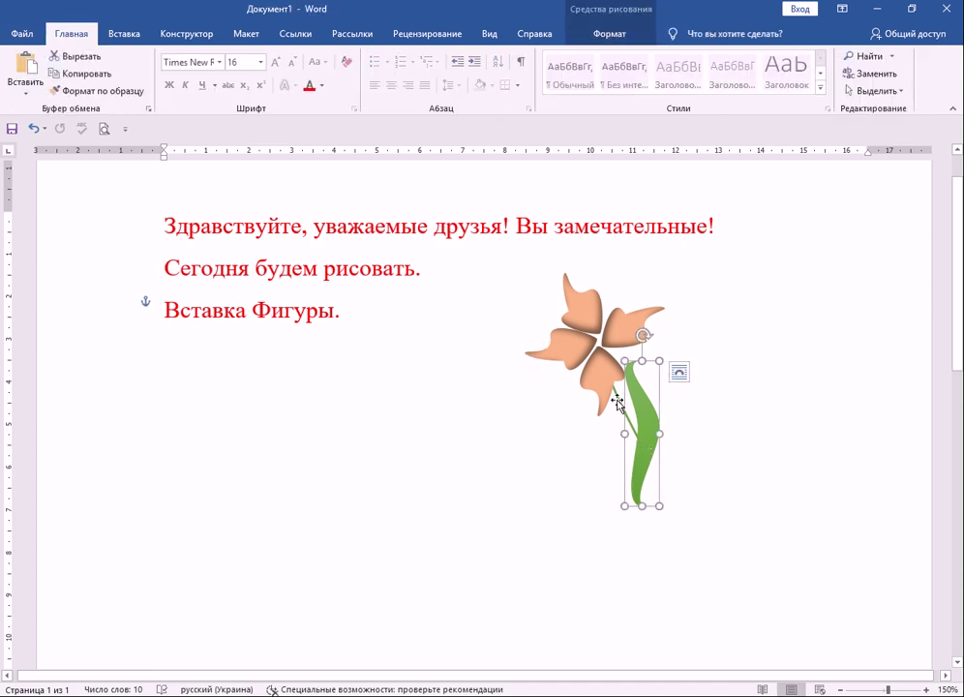
Step: Group the leaf and flower head into one object, then start saving the document
{"action": "left_click", "coordinate": [616, 400], "text": "shift"}
{"action": "right_click", "coordinate": [624, 416]}
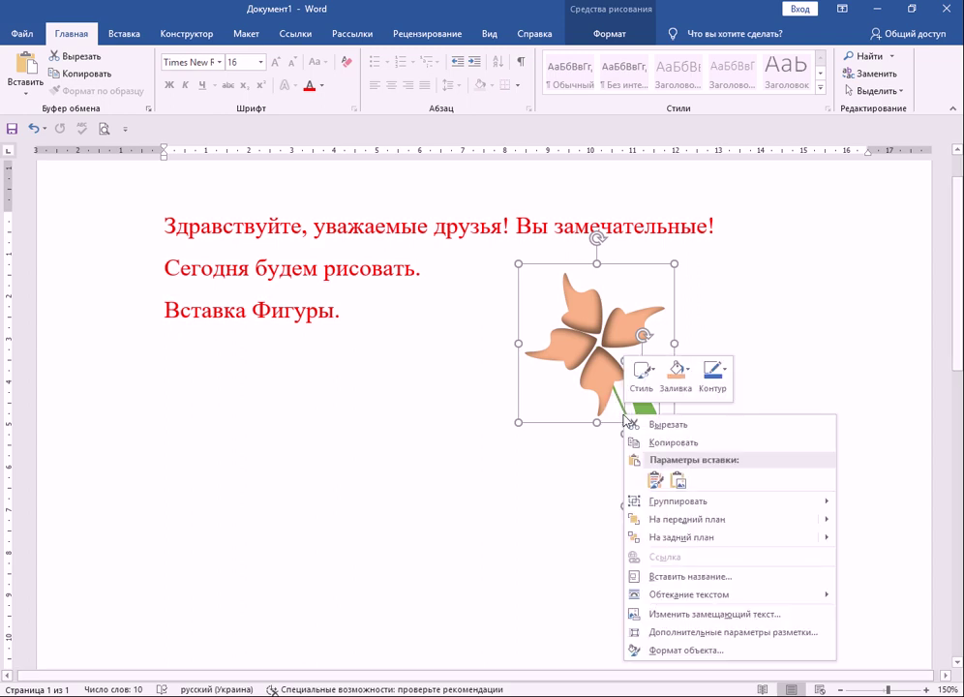
{"action": "mouse_move", "coordinate": [660, 503]}
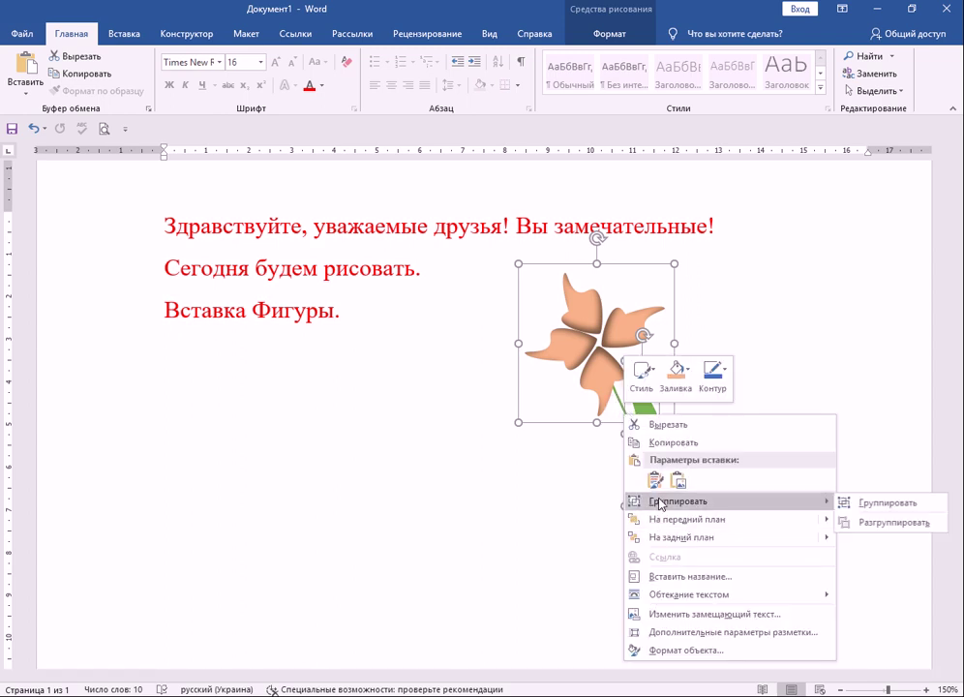
{"action": "left_click", "coordinate": [859, 504]}
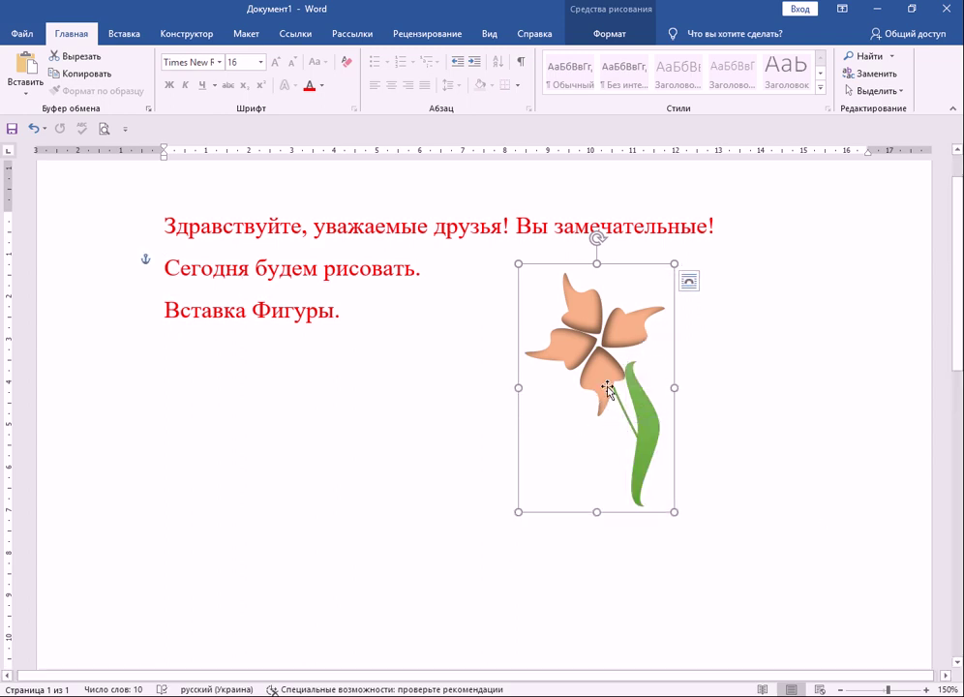
{"action": "left_click", "coordinate": [688, 281]}
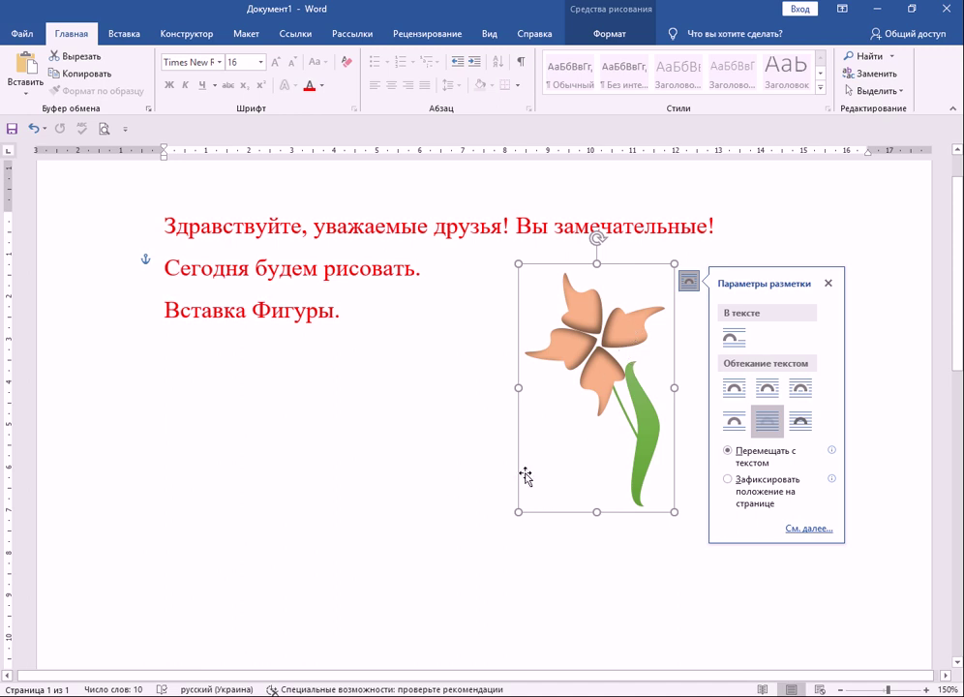
{"action": "left_click", "coordinate": [12, 127]}
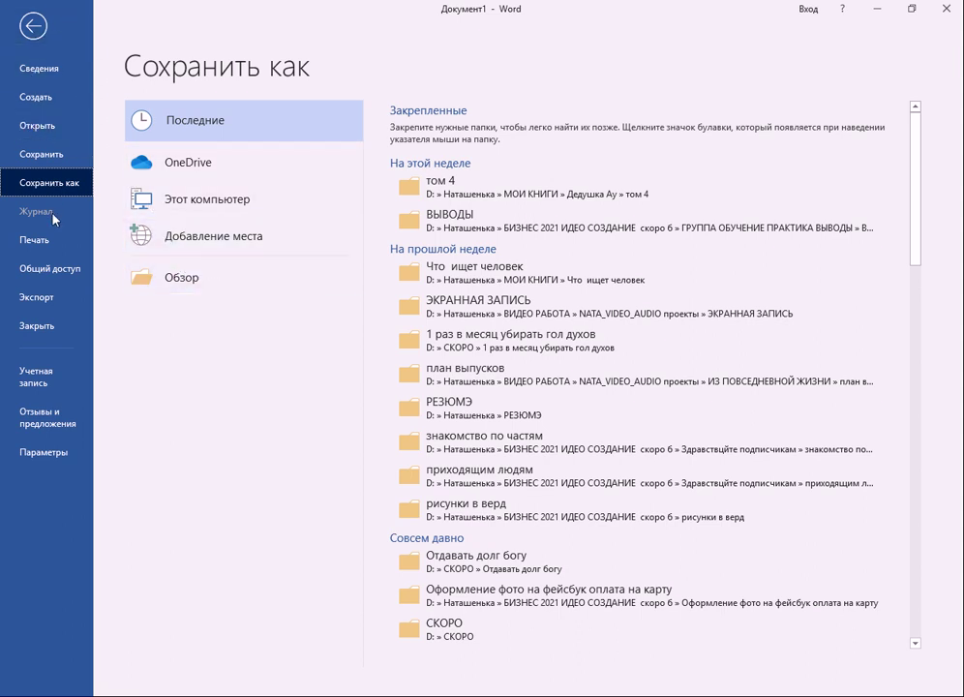
Step: Save the page as Здравствуйте.docx in the РЕЗЮМЭ folder and close the Layout Options panel
{"action": "left_click", "coordinate": [56, 157]}
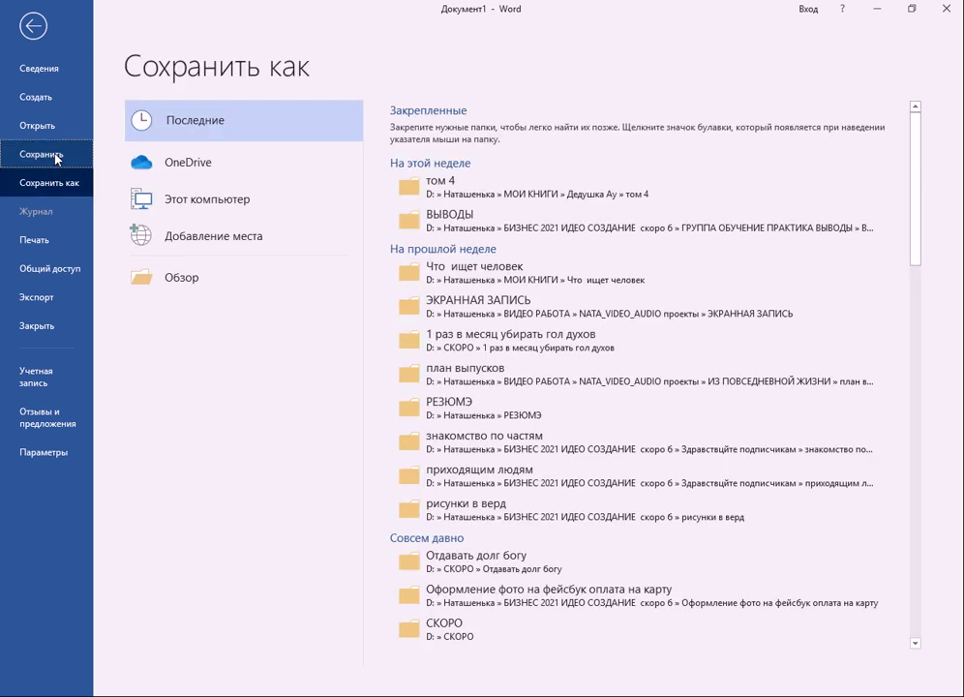
{"action": "left_click", "coordinate": [448, 413]}
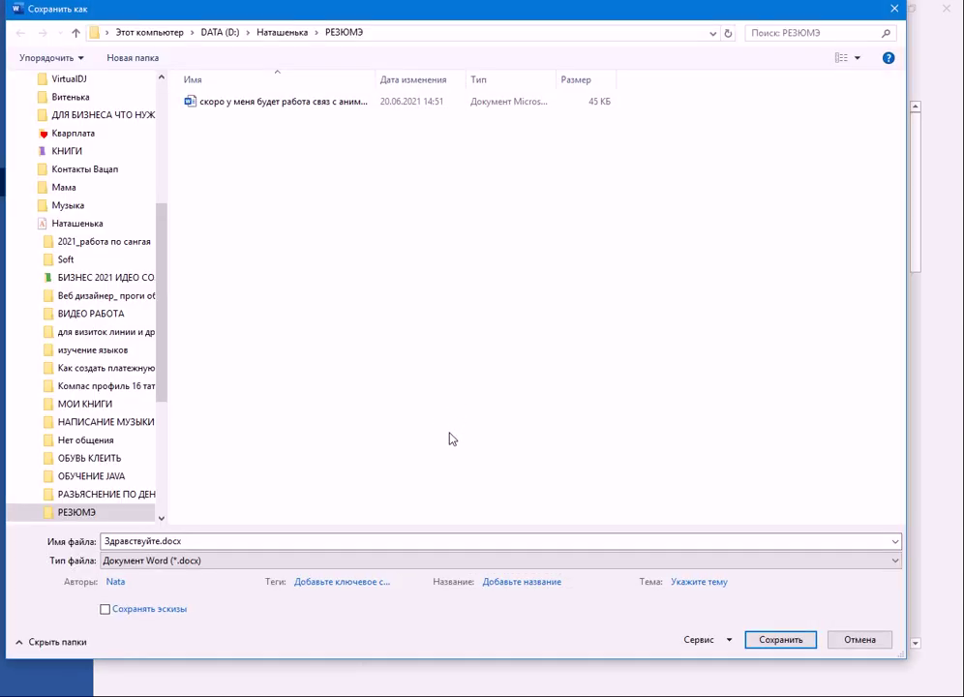
{"action": "left_click", "coordinate": [761, 640]}
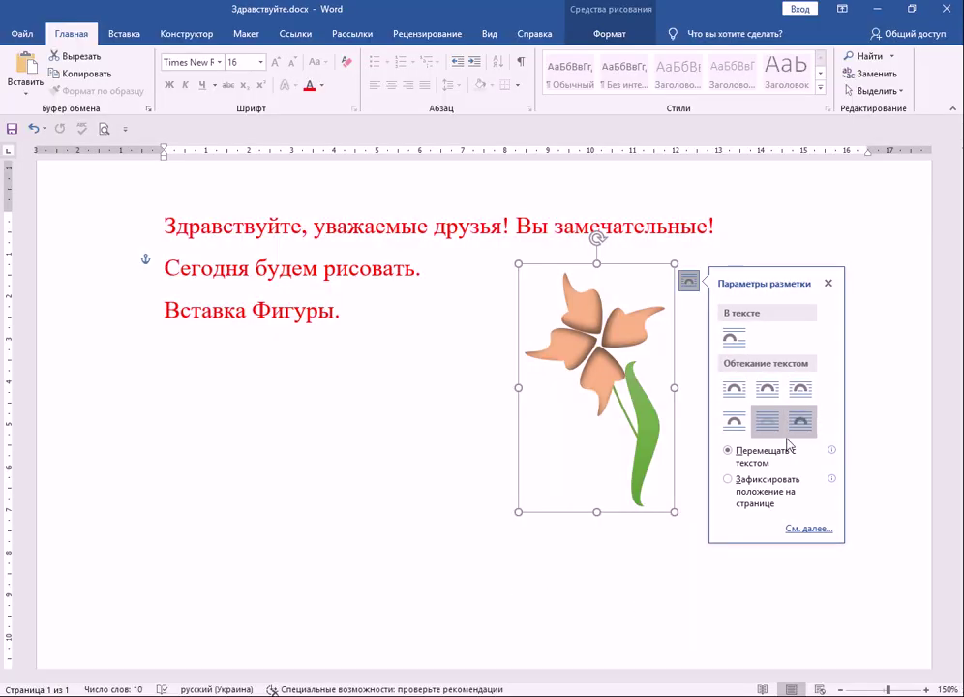
{"action": "left_click", "coordinate": [688, 280]}
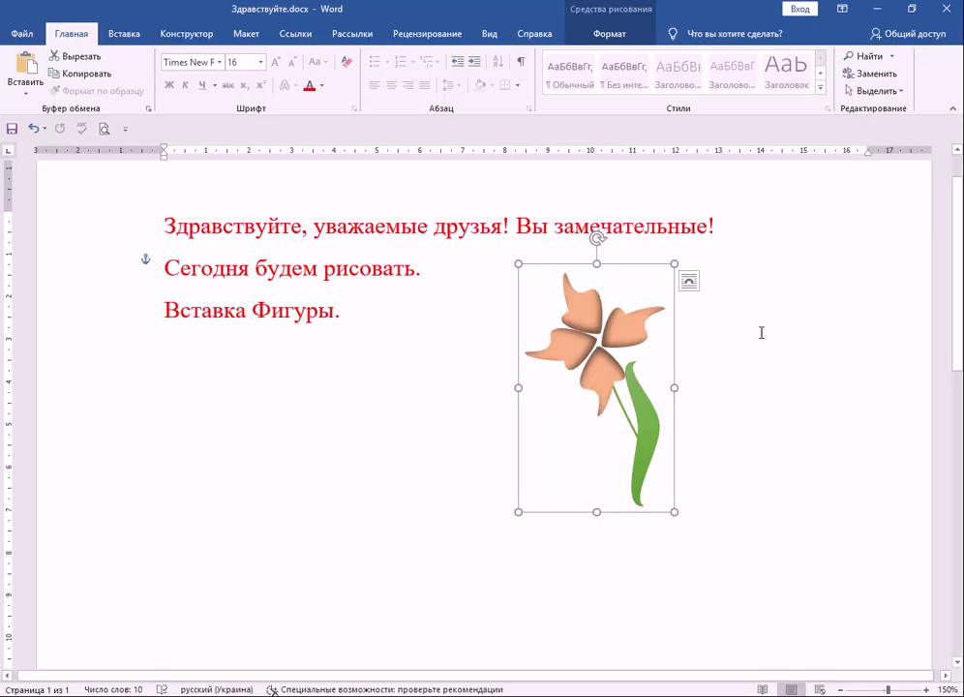